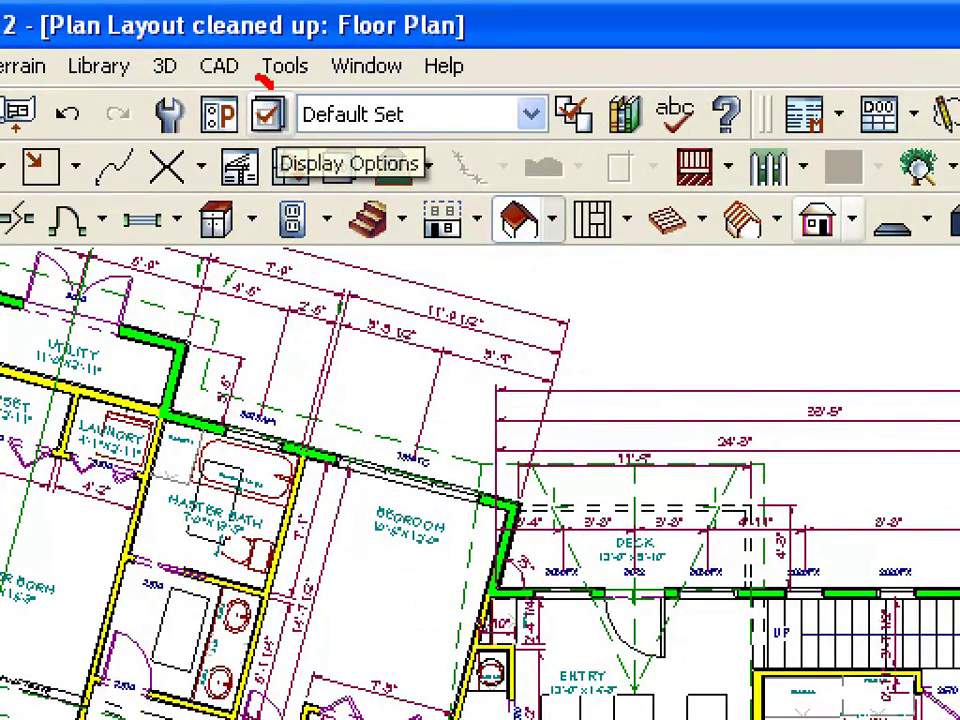
# Move the Preferences dialog aside, then close it to return to the plan
pyautogui.moveTo(262, 79)
pyautogui.mouseDown()
pyautogui.moveTo(190, 72)
pyautogui.moveTo(170, 105)
pyautogui.moveTo(192, 138)
pyautogui.moveTo(252, 140)
pyautogui.moveTo(270, 95)
pyautogui.moveTo(258, 55)
pyautogui.mouseUp()
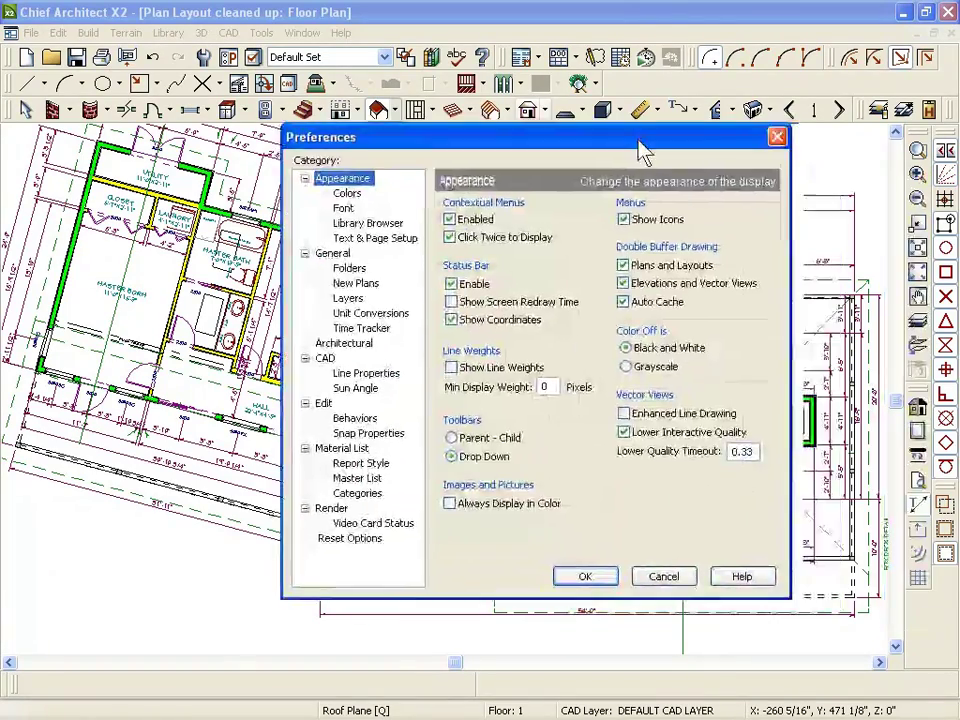
pyautogui.moveTo(625, 139); pyautogui.dragTo(514, 88)
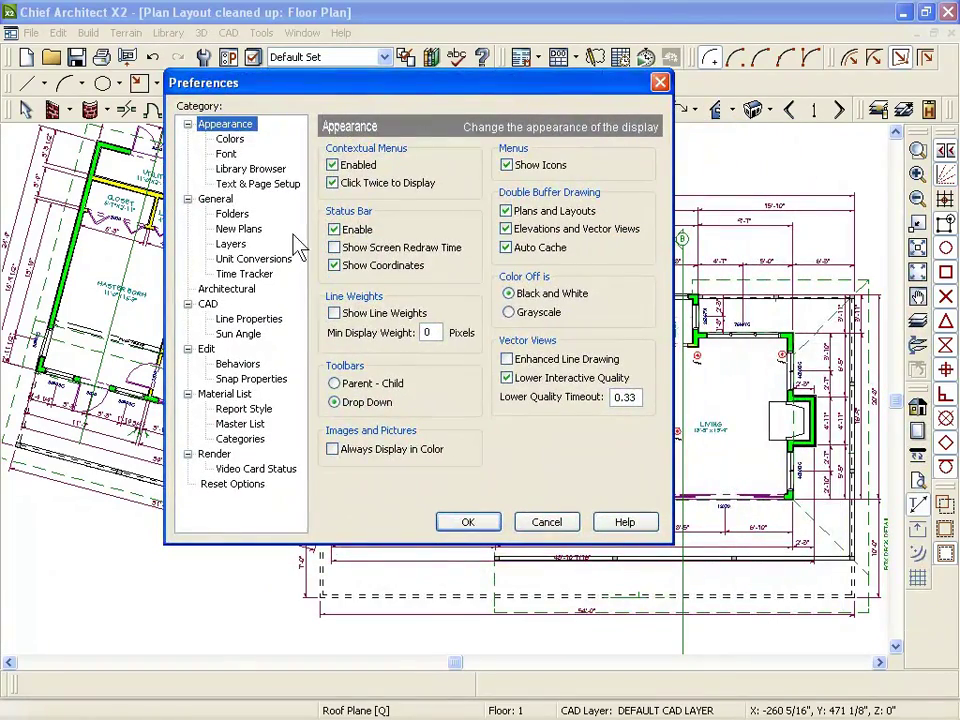
pyautogui.moveTo(427, 85); pyautogui.dragTo(387, 81)
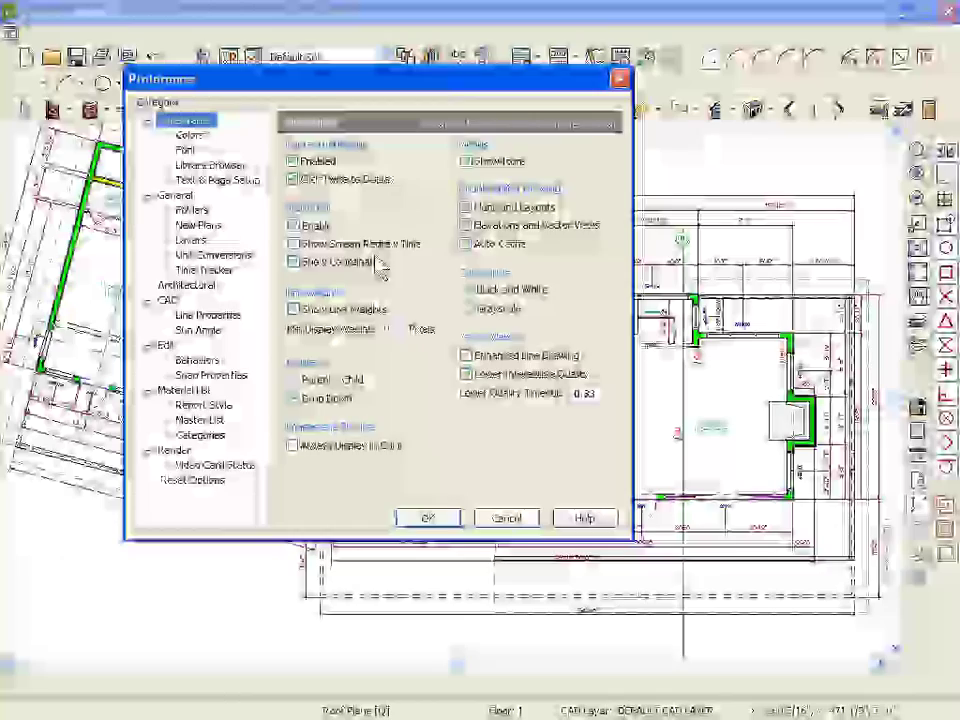
pyautogui.press('Return')
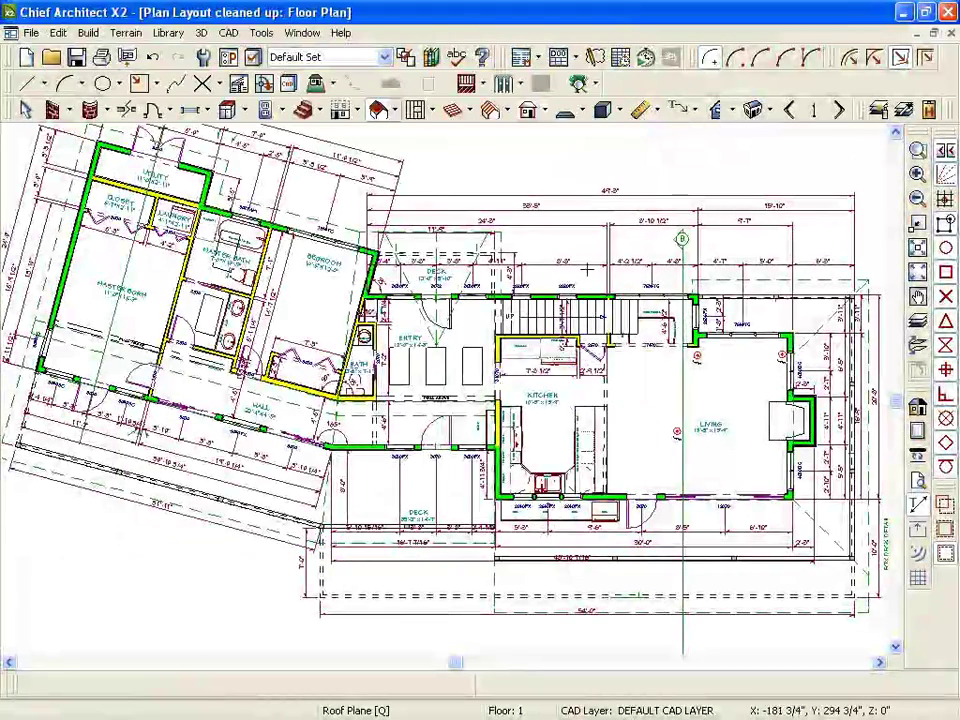
# Select the wall beside the stairs, view its actions, then clear the selection
pyautogui.scroll(5, 598, 292)
pyautogui.click(600, 345)
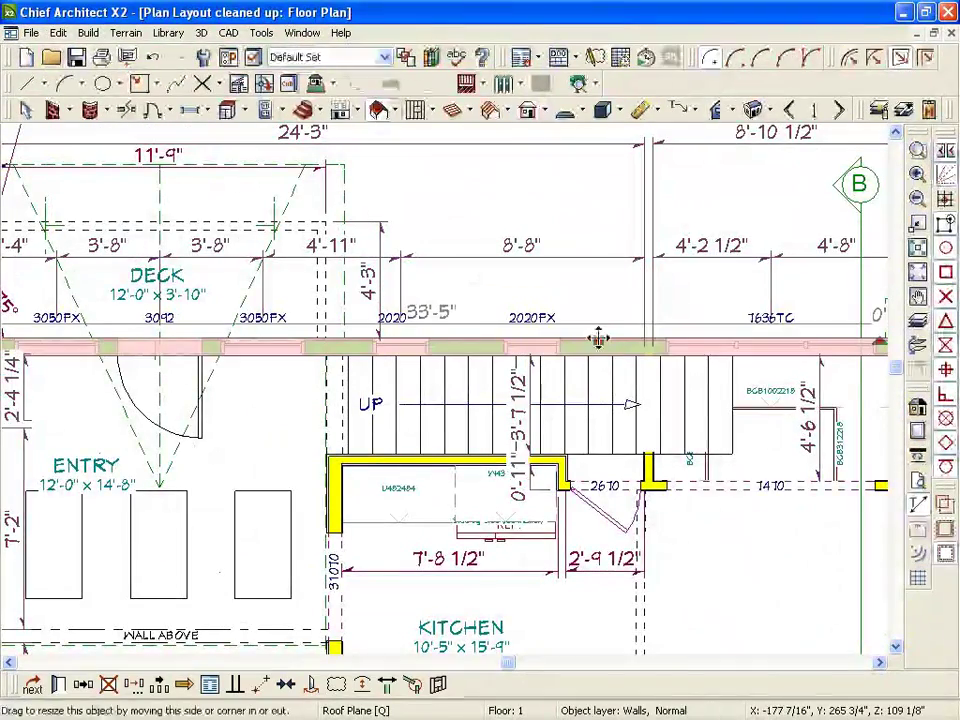
pyautogui.rightClick(598, 340)
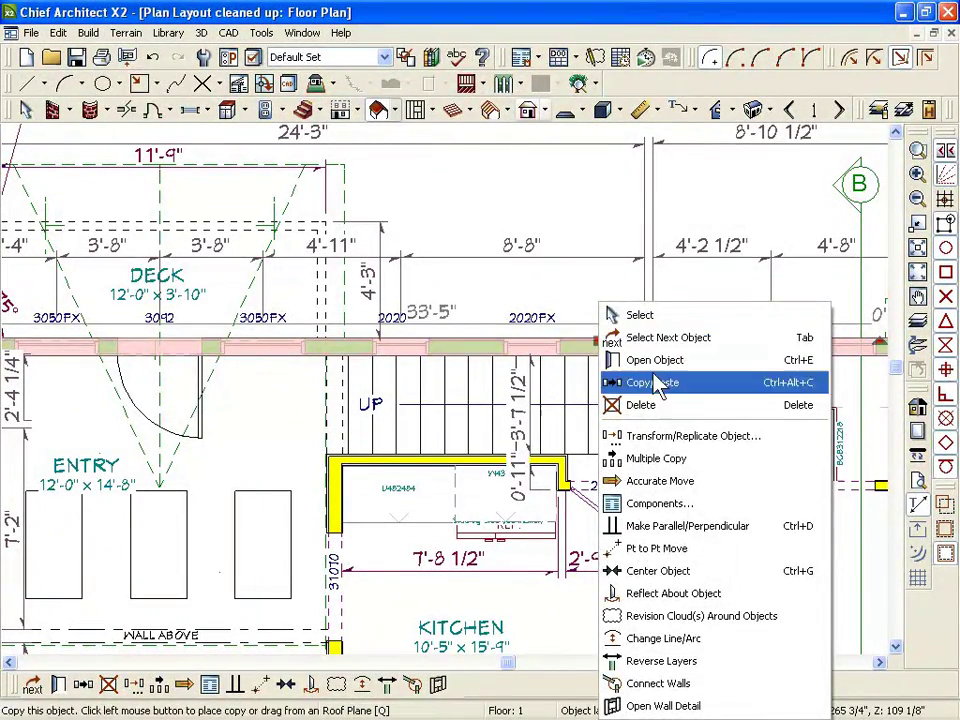
pyautogui.click(455, 188)
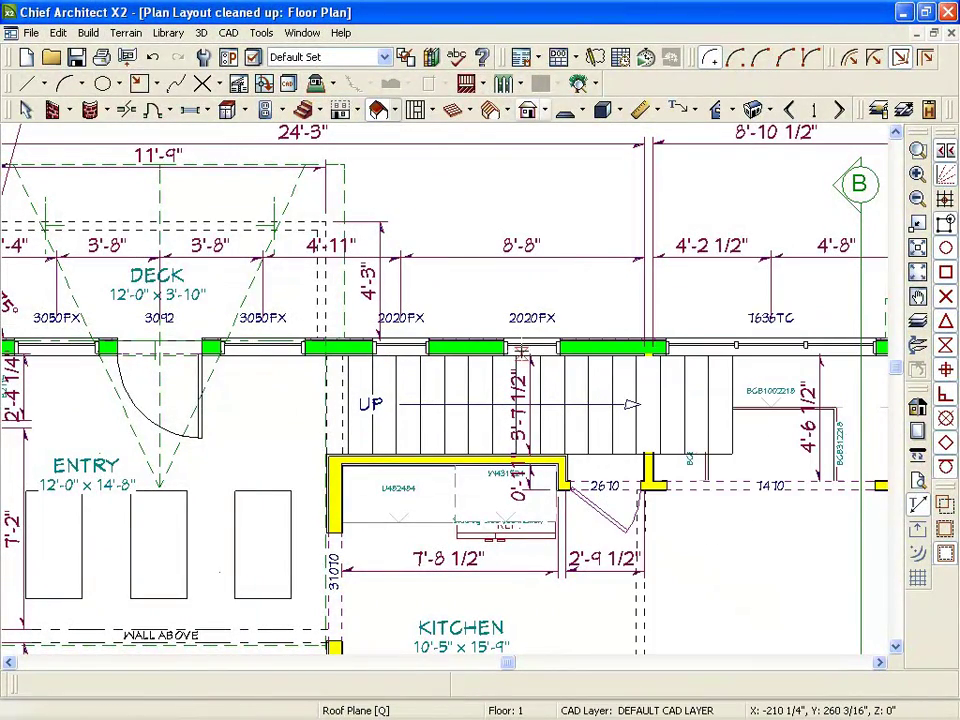
# Select the top wall, its windows, the short kitchen wall and the 2020FX window, then deselect
pyautogui.click(470, 350)
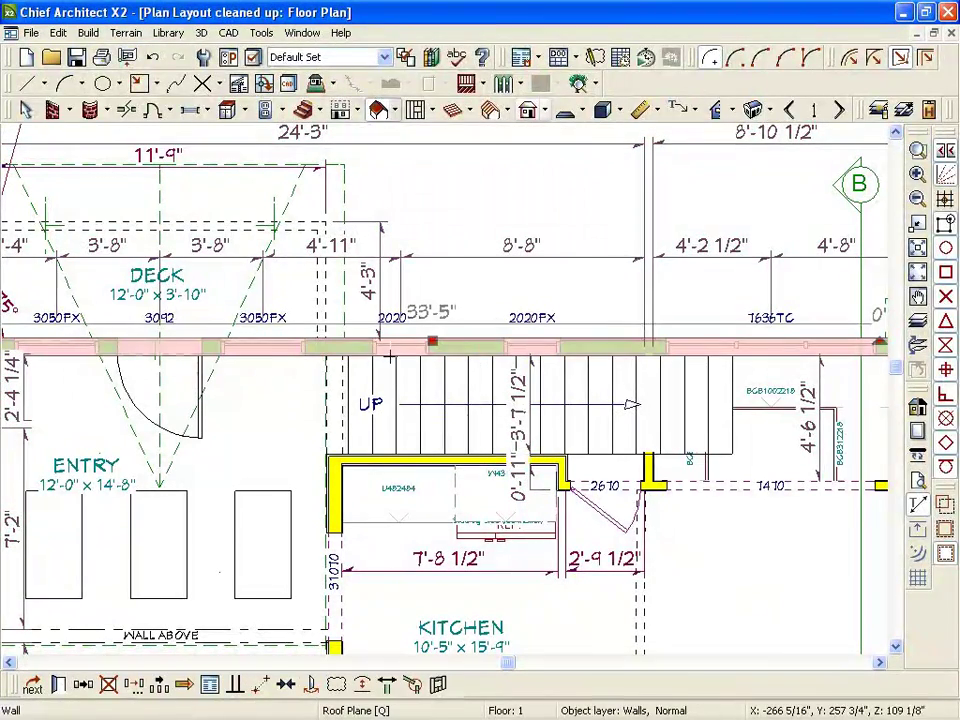
pyautogui.click(396, 344)
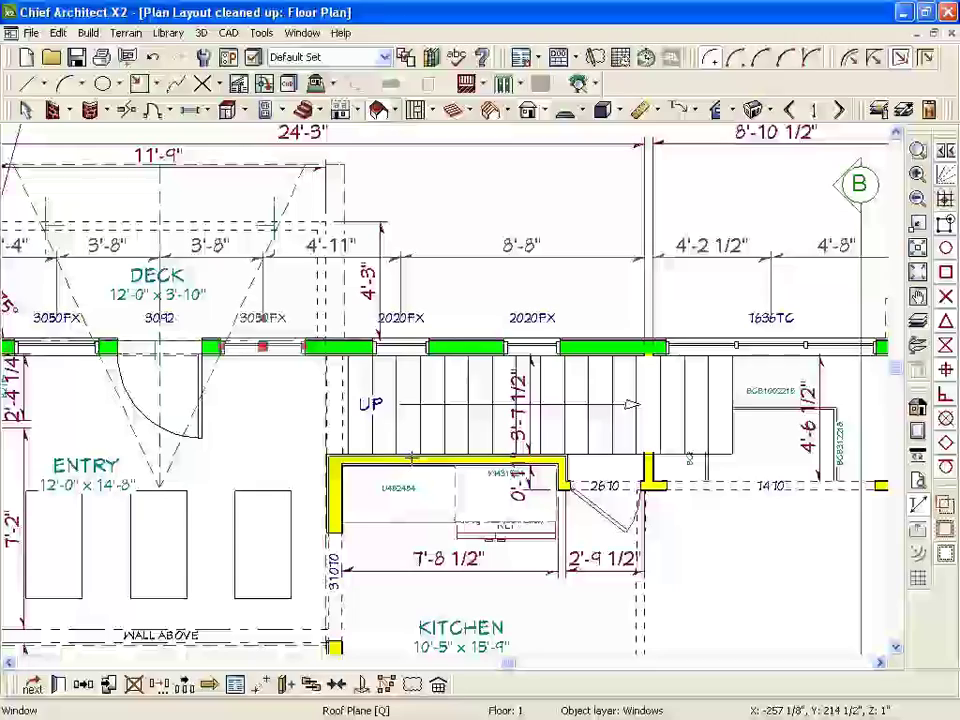
pyautogui.click(450, 457)
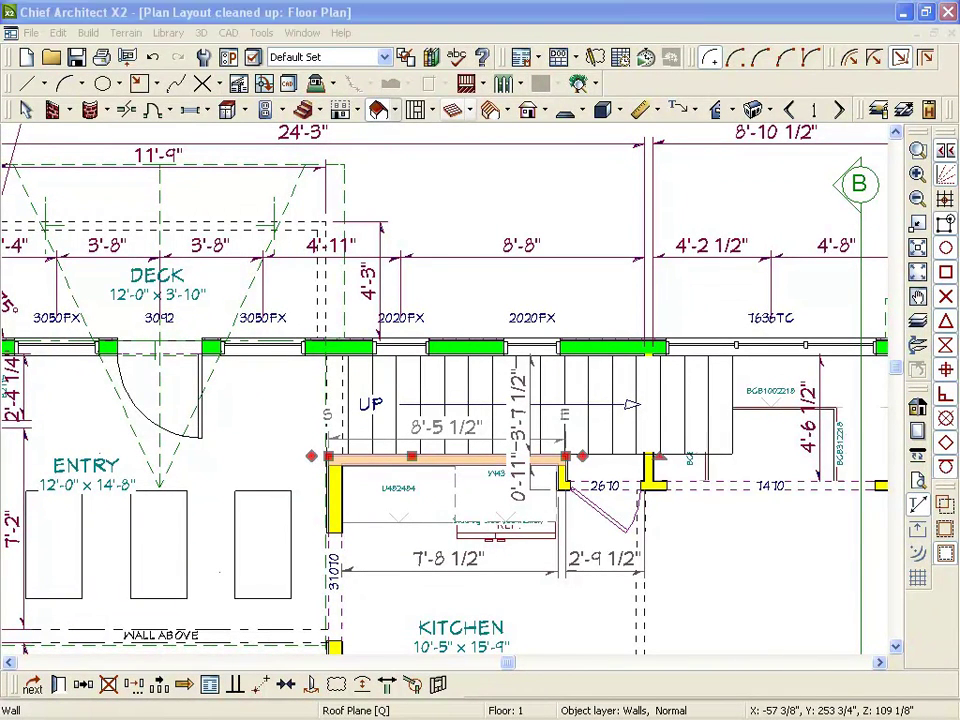
pyautogui.click(406, 328)
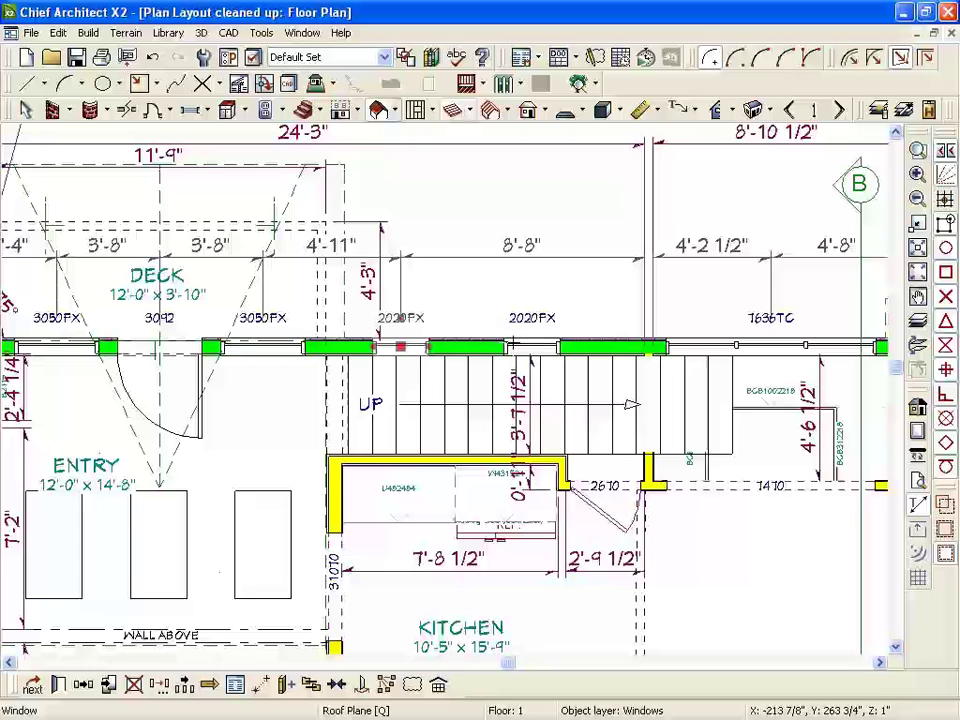
pyautogui.rightClick(529, 343)
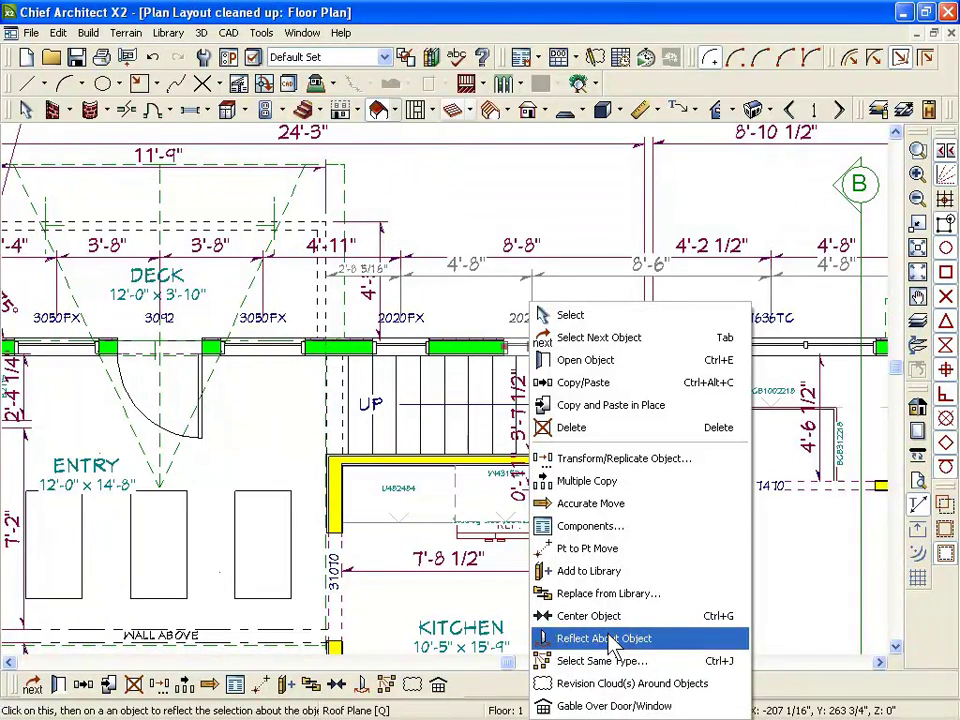
pyautogui.click(560, 260)
pyautogui.click(565, 205)
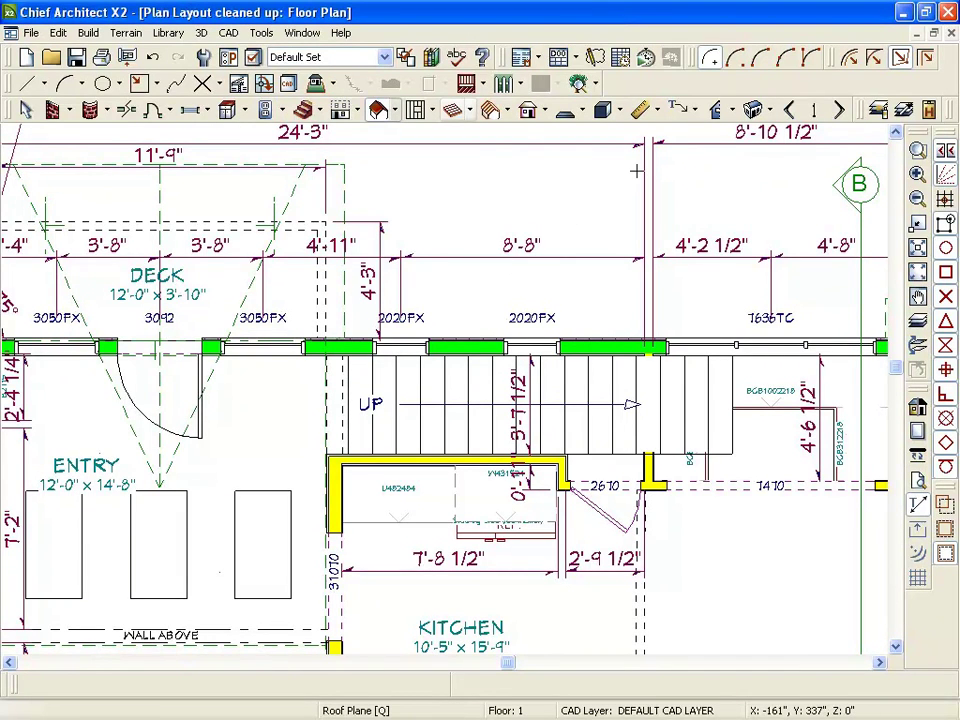
# Open Preferences, move the dialog left, and show the Colors settings
pyautogui.click(253, 57)
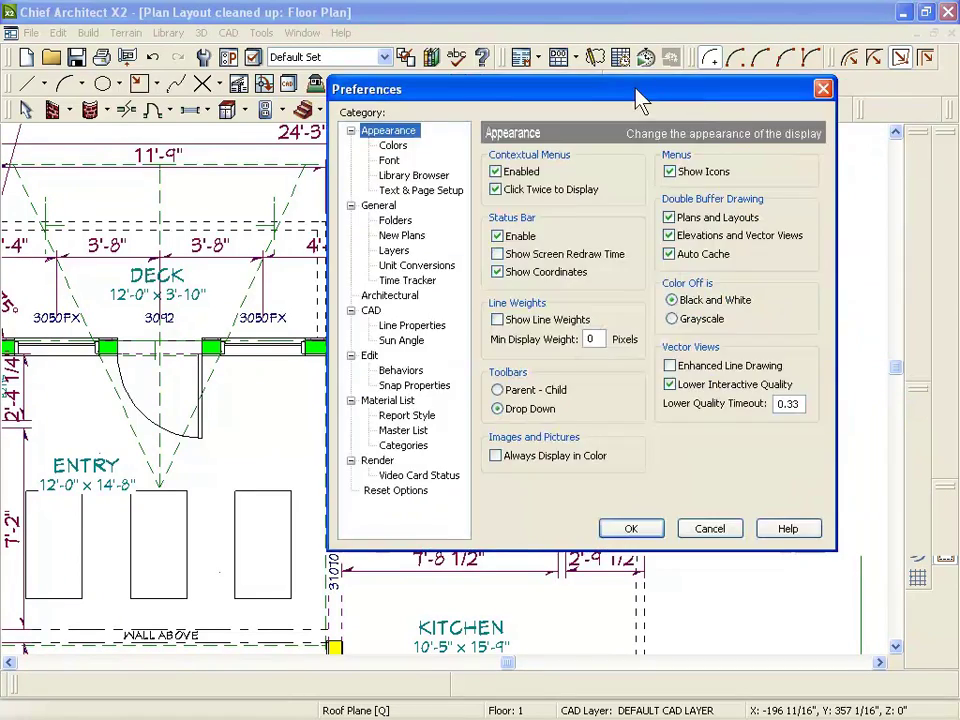
pyautogui.moveTo(643, 90); pyautogui.dragTo(419, 109)
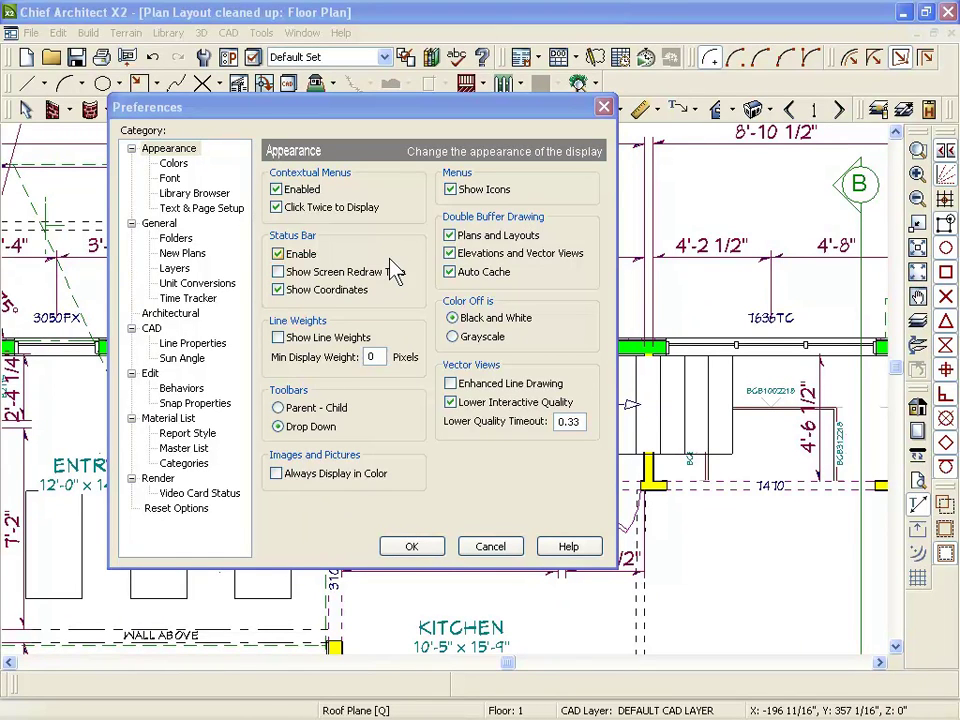
pyautogui.click(172, 163)
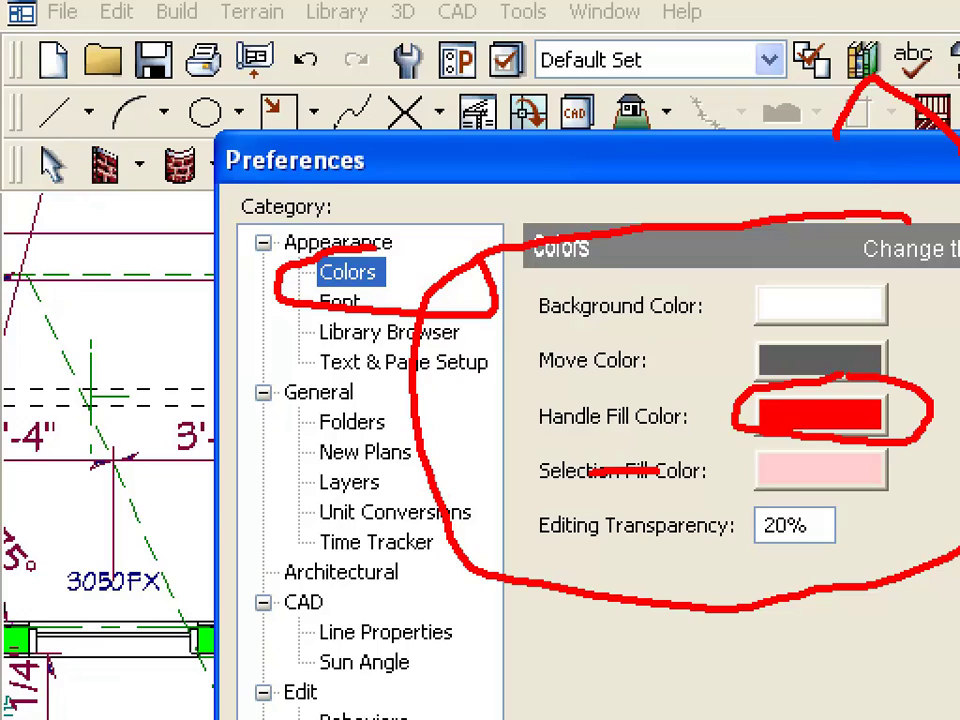
pyautogui.moveTo(780, 436)
pyautogui.mouseDown()
pyautogui.moveTo(752, 462)
pyautogui.moveTo(745, 489)
pyautogui.moveTo(873, 503)
pyautogui.moveTo(924, 490)
pyautogui.mouseUp()
pyautogui.press('Escape')
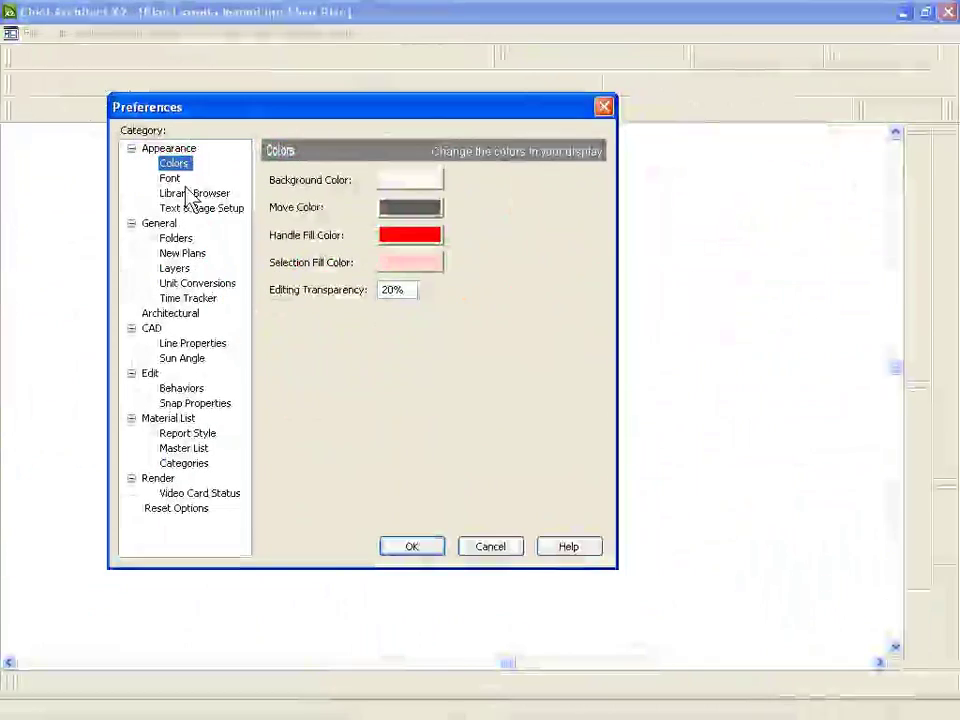
# Check the Selection Fill Color chooser without changing it, then go to Architectural settings
pyautogui.click(405, 264)
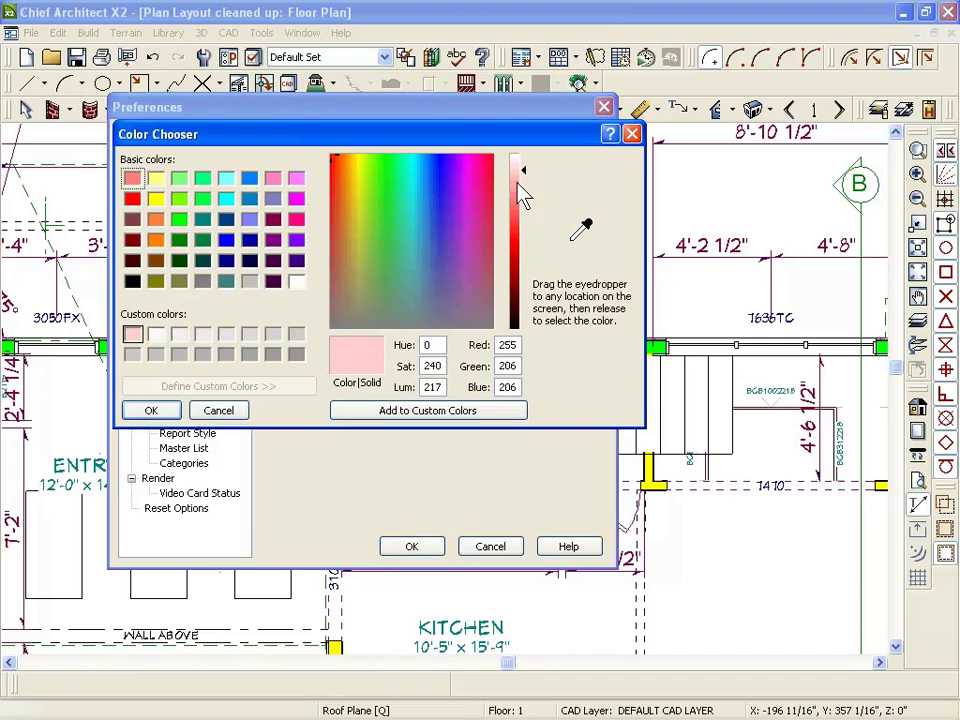
pyautogui.click(236, 412)
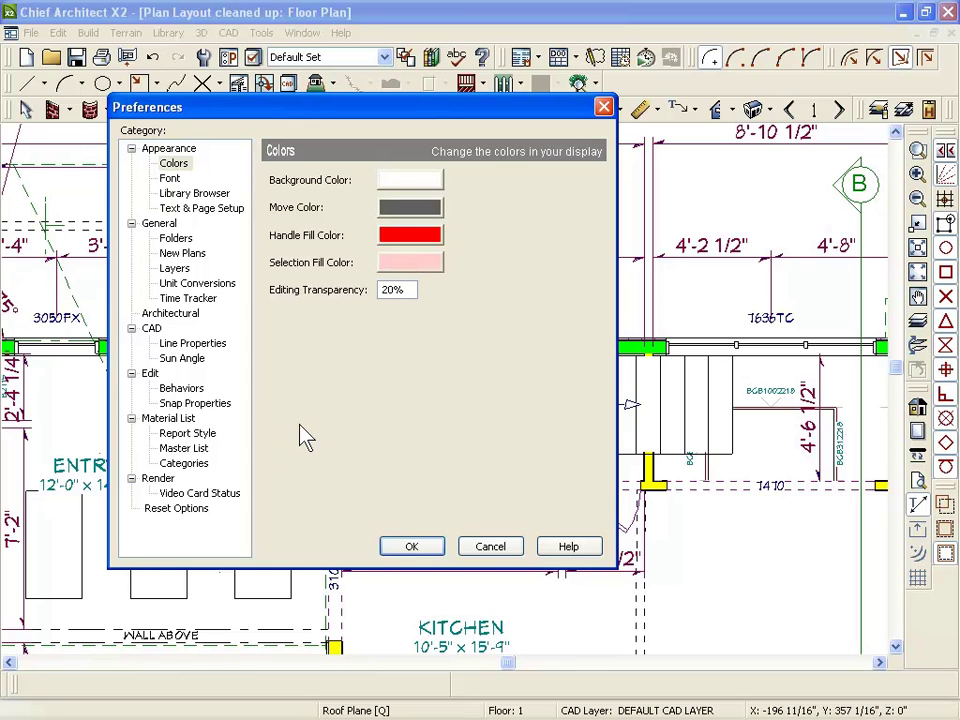
pyautogui.moveTo(382, 289); pyautogui.dragTo(437, 290)
pyautogui.click(170, 313)
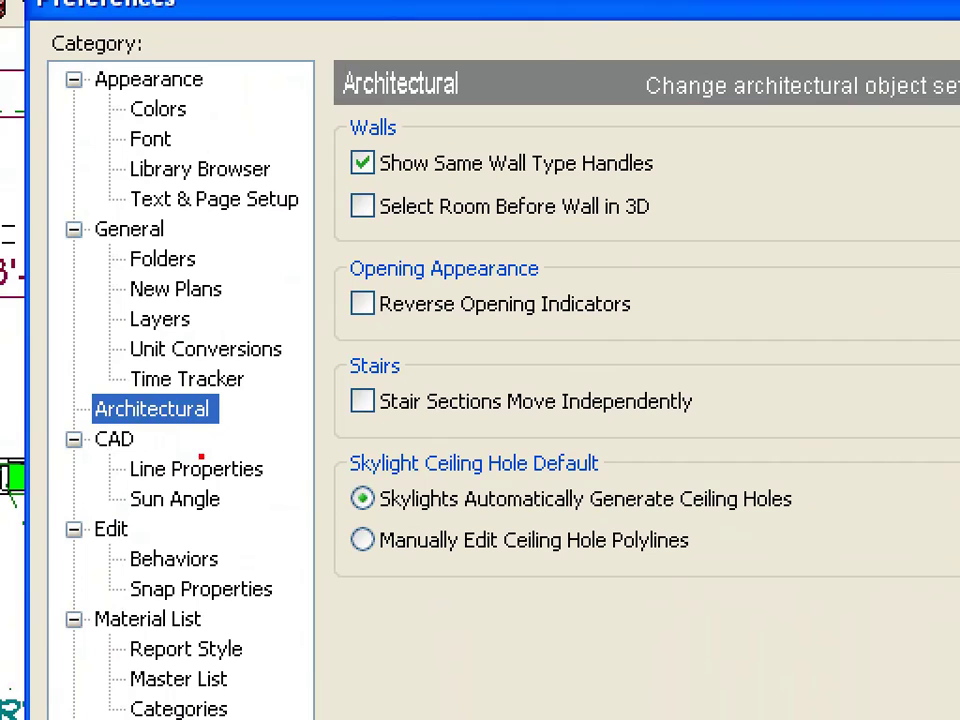
pyautogui.moveTo(125, 385)
pyautogui.mouseDown()
pyautogui.moveTo(78, 395)
pyautogui.moveTo(68, 413)
pyautogui.moveTo(232, 443)
pyautogui.moveTo(240, 378)
pyautogui.mouseUp()
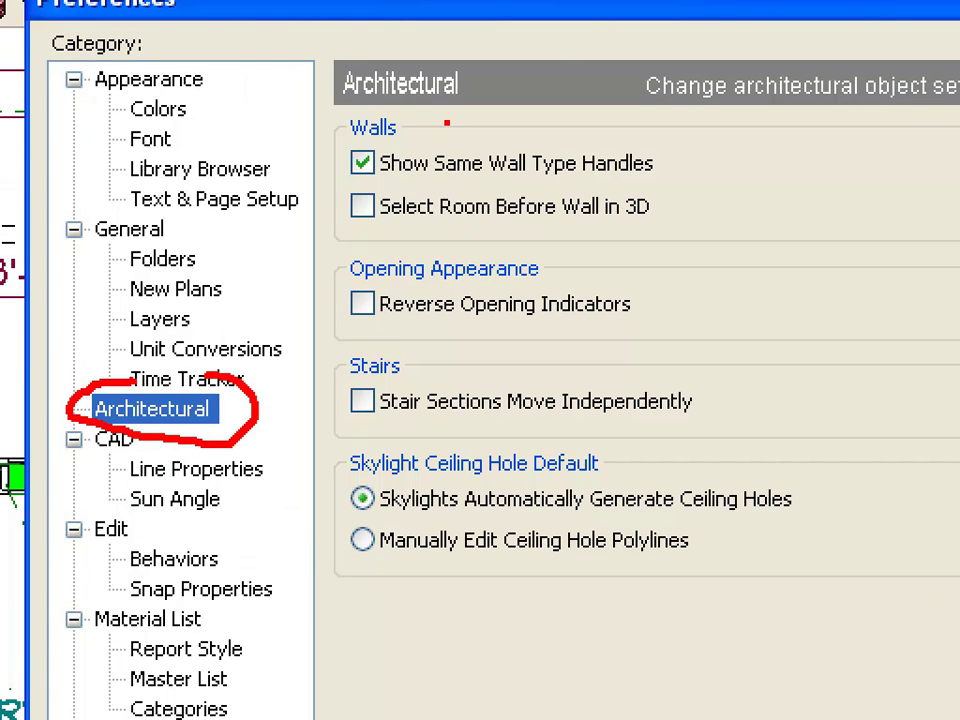
pyautogui.moveTo(326, 186)
pyautogui.mouseDown()
pyautogui.moveTo(384, 220)
pyautogui.moveTo(338, 222)
pyautogui.mouseUp()
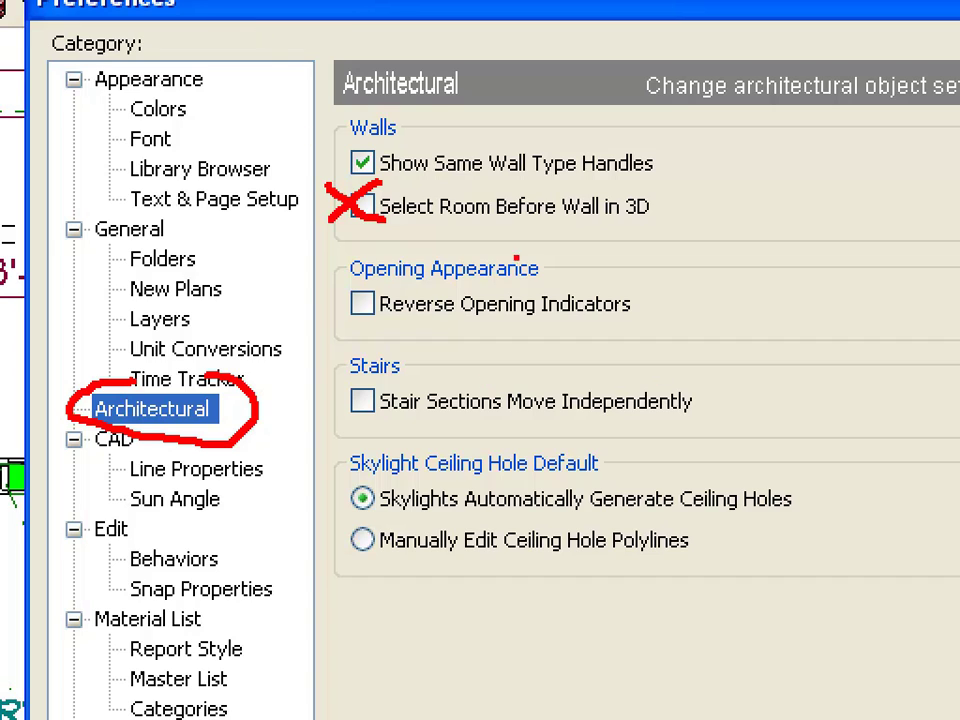
pyautogui.moveTo(706, 193); pyautogui.dragTo(652, 209)
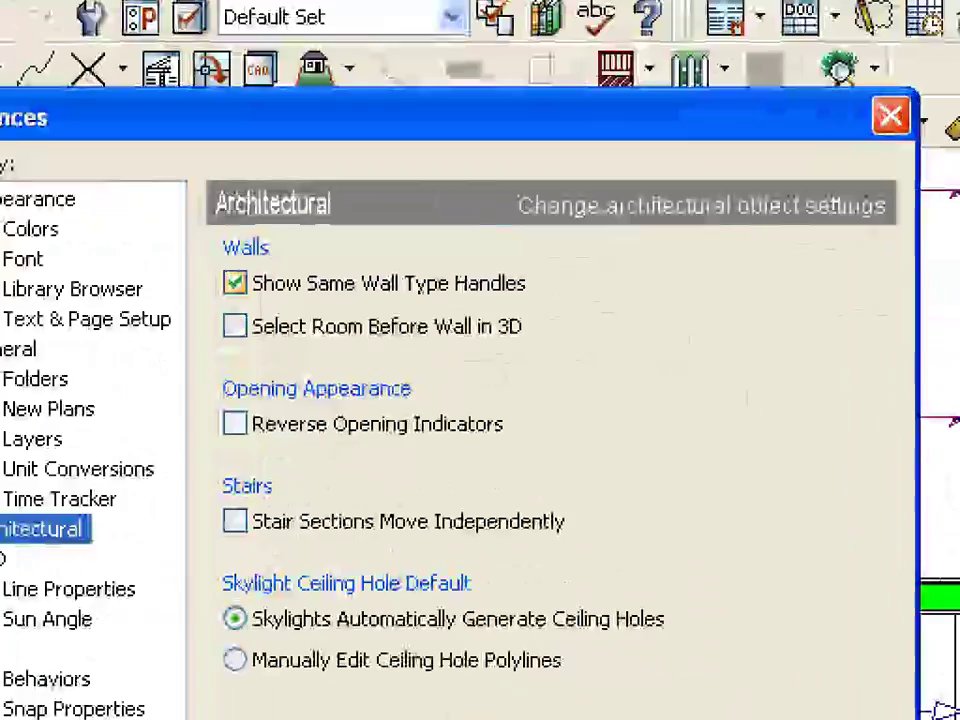
pyautogui.moveTo(274, 253)
pyautogui.mouseDown()
pyautogui.moveTo(180, 274)
pyautogui.moveTo(465, 326)
pyautogui.moveTo(322, 248)
pyautogui.mouseUp()
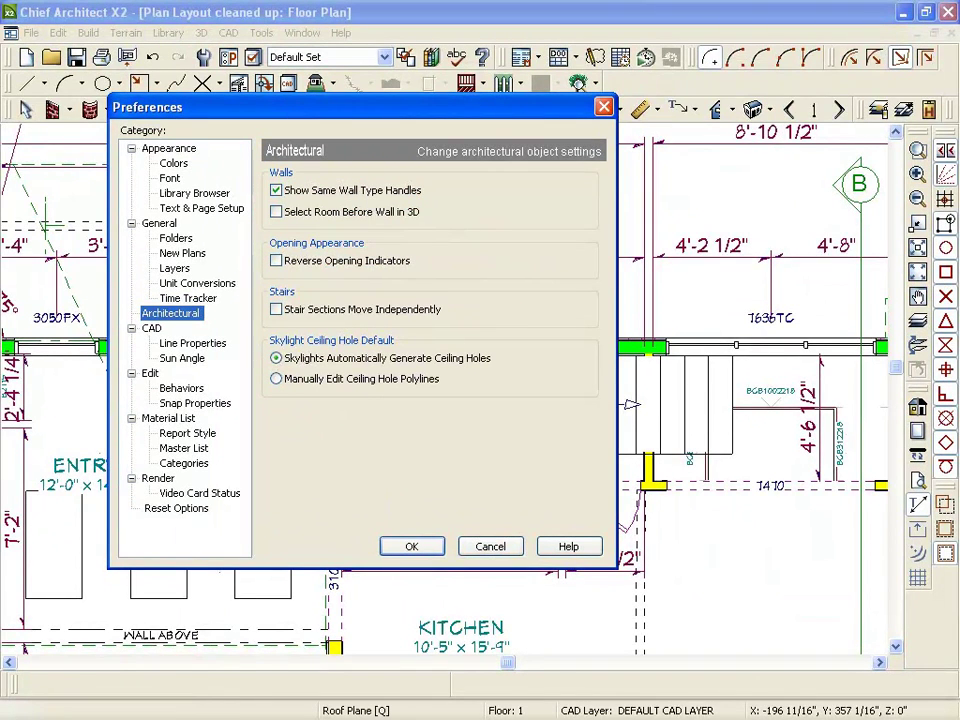
# Glance at the Editing preferences, then cancel Preferences without saving any changes
pyautogui.click(150, 373)
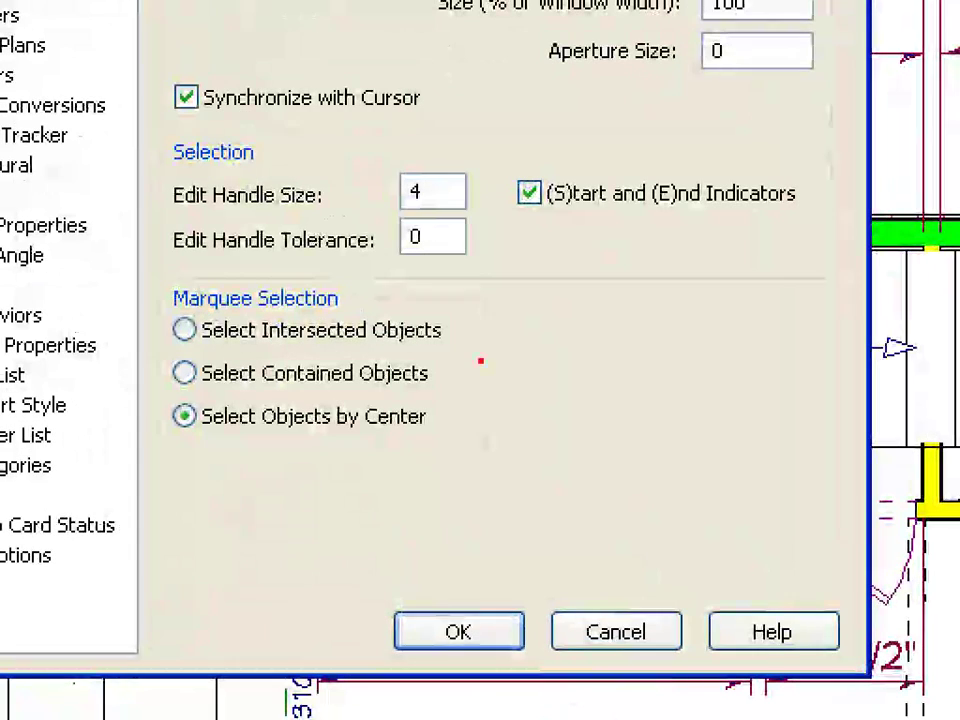
pyautogui.moveTo(437, 162)
pyautogui.mouseDown()
pyautogui.moveTo(367, 200)
pyautogui.moveTo(399, 214)
pyautogui.moveTo(471, 212)
pyautogui.moveTo(485, 186)
pyautogui.moveTo(420, 160)
pyautogui.mouseUp()
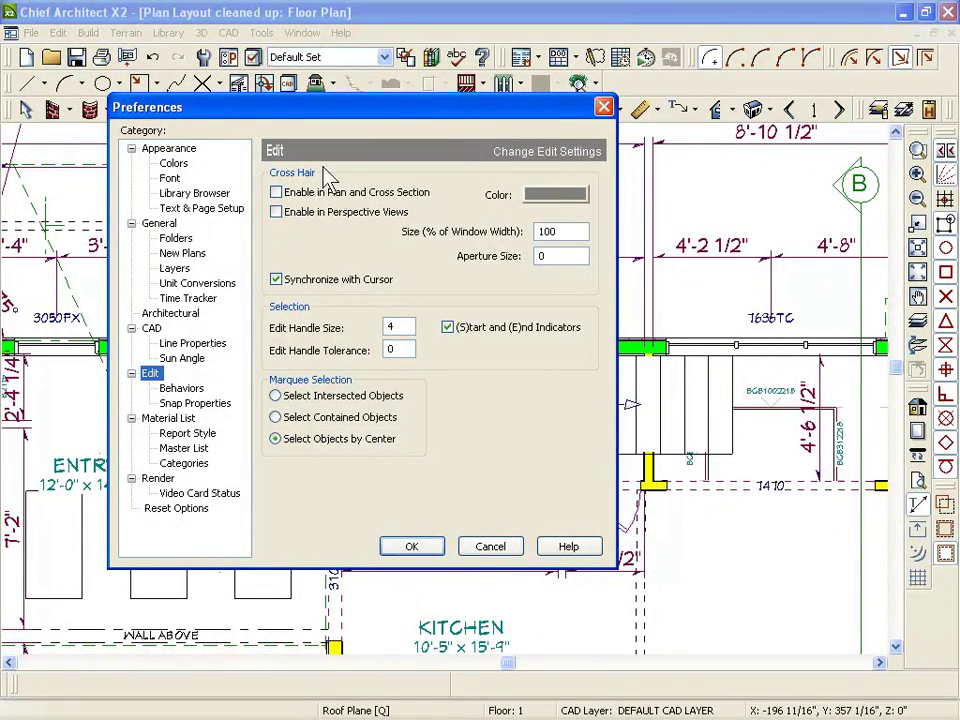
pyautogui.click(480, 548)
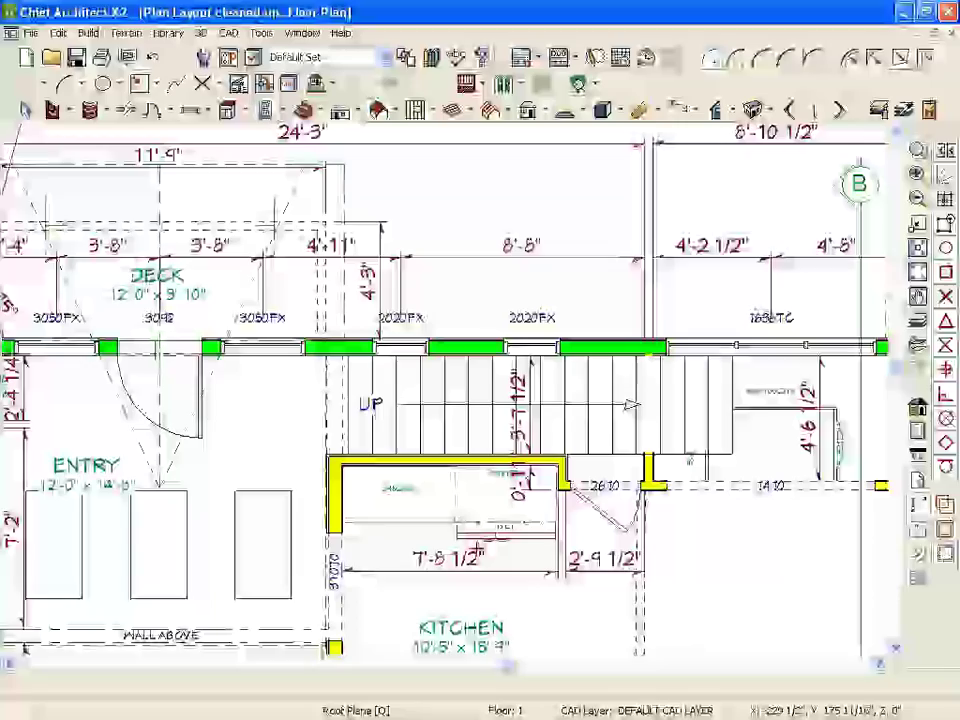
pyautogui.scroll(-2, 606, 294)
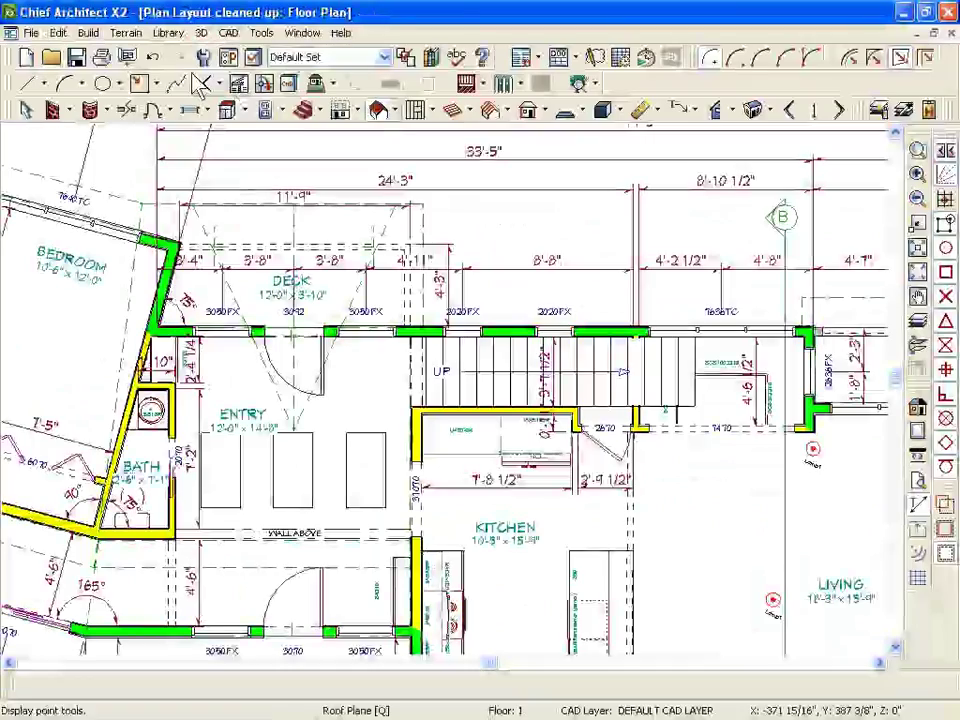
pyautogui.click(330, 113)
pyautogui.moveTo(188, 170); pyautogui.dragTo(497, 115)
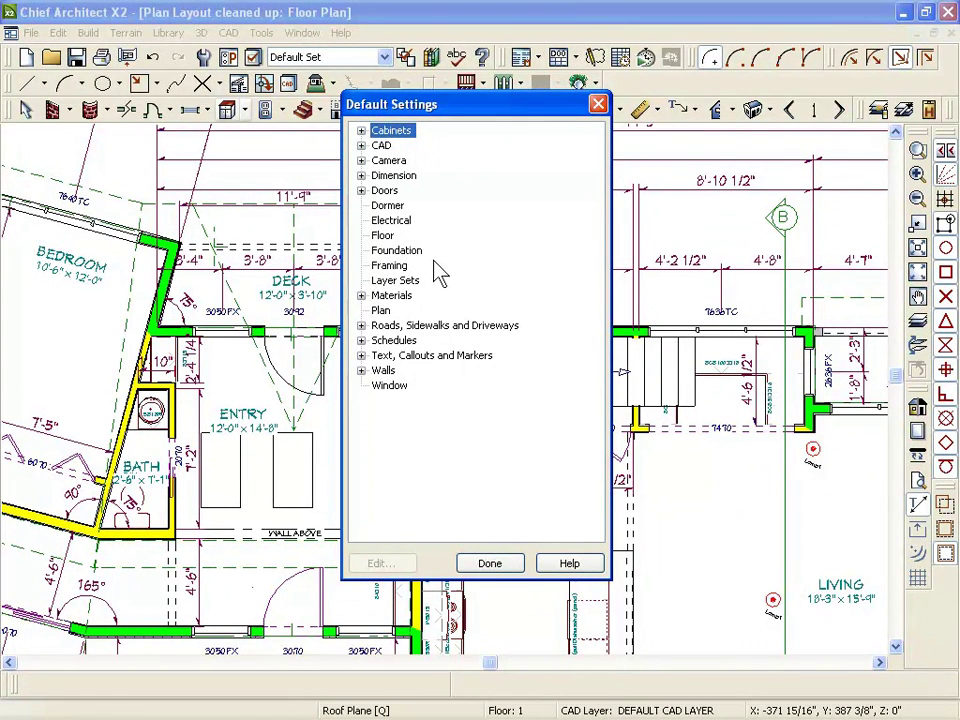
pyautogui.click(490, 565)
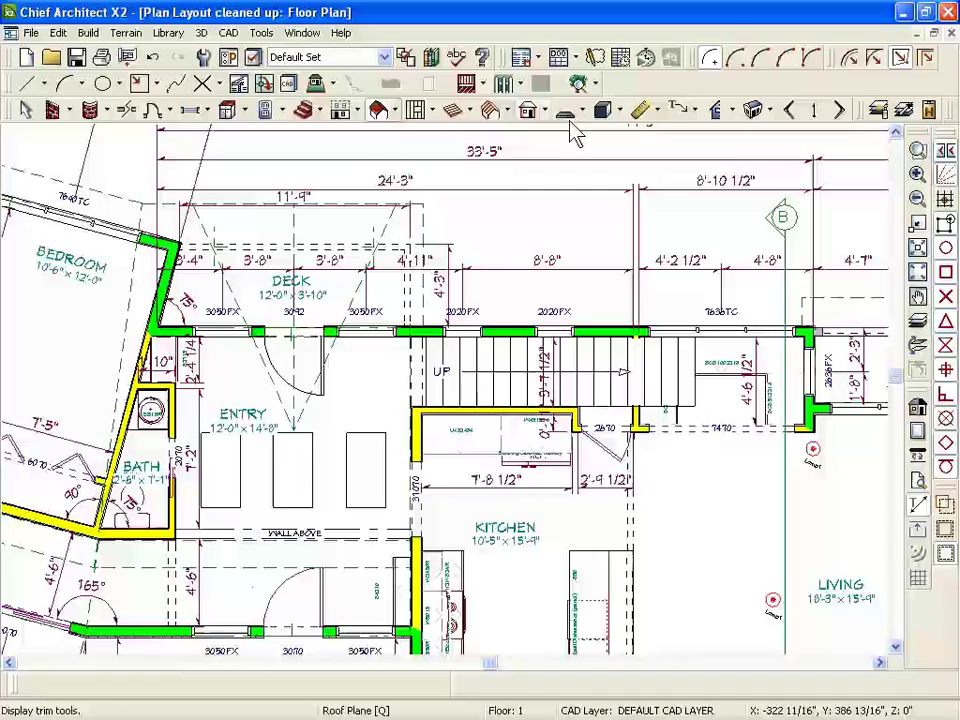
# Select the Straight Exterior Wall tool and review its Siding-6 and Interior-4 wall defaults unchanged
pyautogui.click(50, 107)
pyautogui.doubleClick(50, 107)
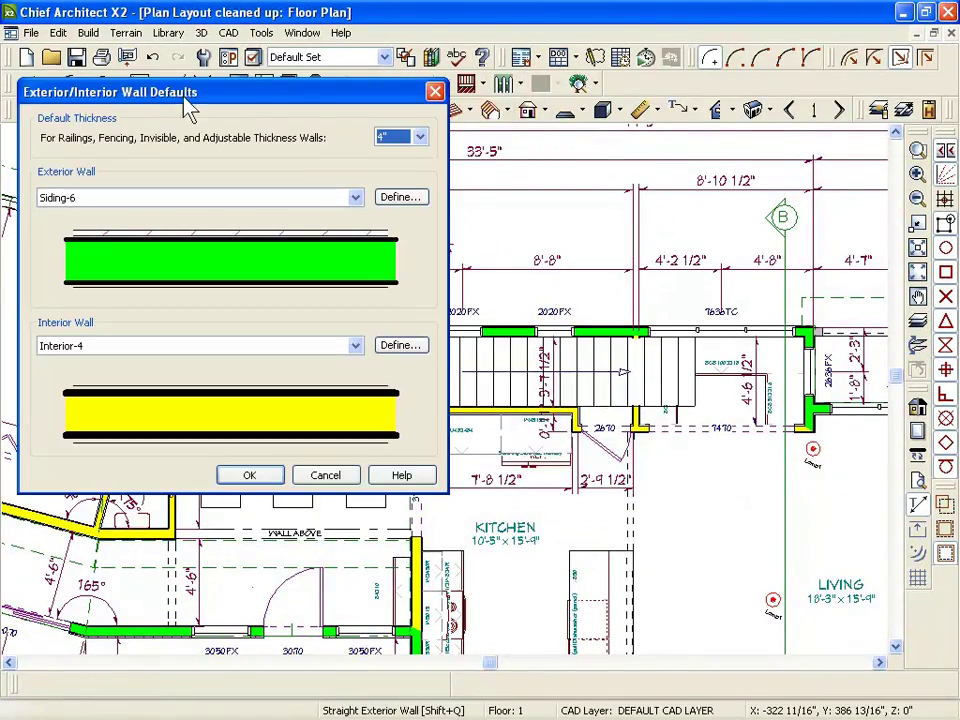
pyautogui.moveTo(183, 101); pyautogui.dragTo(409, 191)
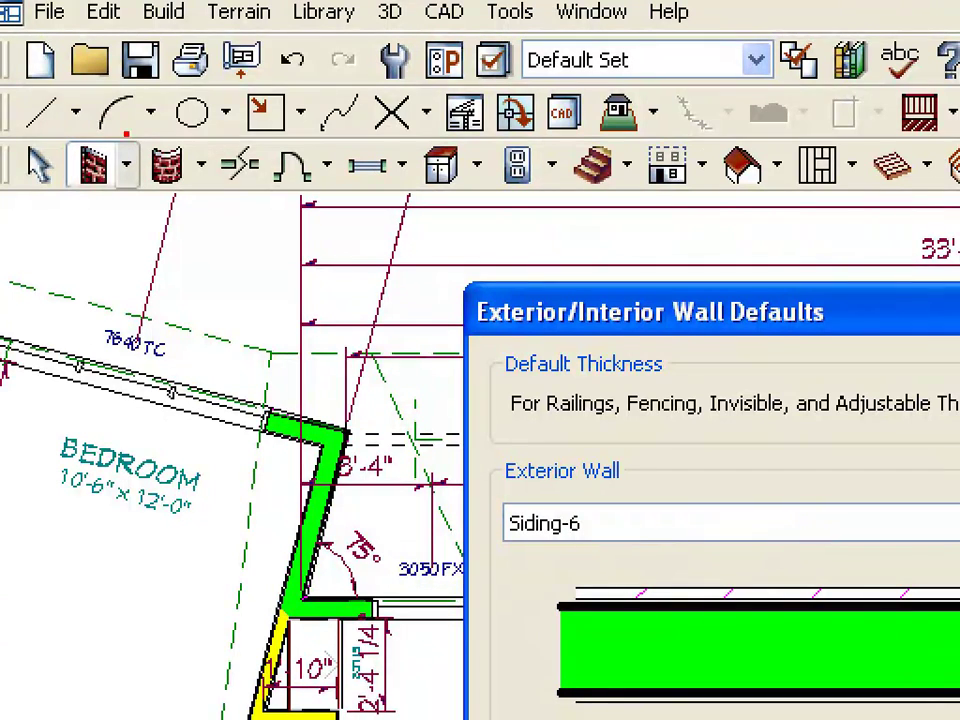
pyautogui.moveTo(20, 125)
pyautogui.mouseDown()
pyautogui.moveTo(60, 188)
pyautogui.moveTo(120, 135)
pyautogui.moveTo(75, 105)
pyautogui.mouseUp()
pyautogui.moveTo(440, 341)
pyautogui.mouseDown()
pyautogui.moveTo(835, 337)
pyautogui.moveTo(860, 300)
pyautogui.moveTo(765, 284)
pyautogui.moveTo(570, 298)
pyautogui.moveTo(465, 293)
pyautogui.moveTo(440, 335)
pyautogui.mouseUp()
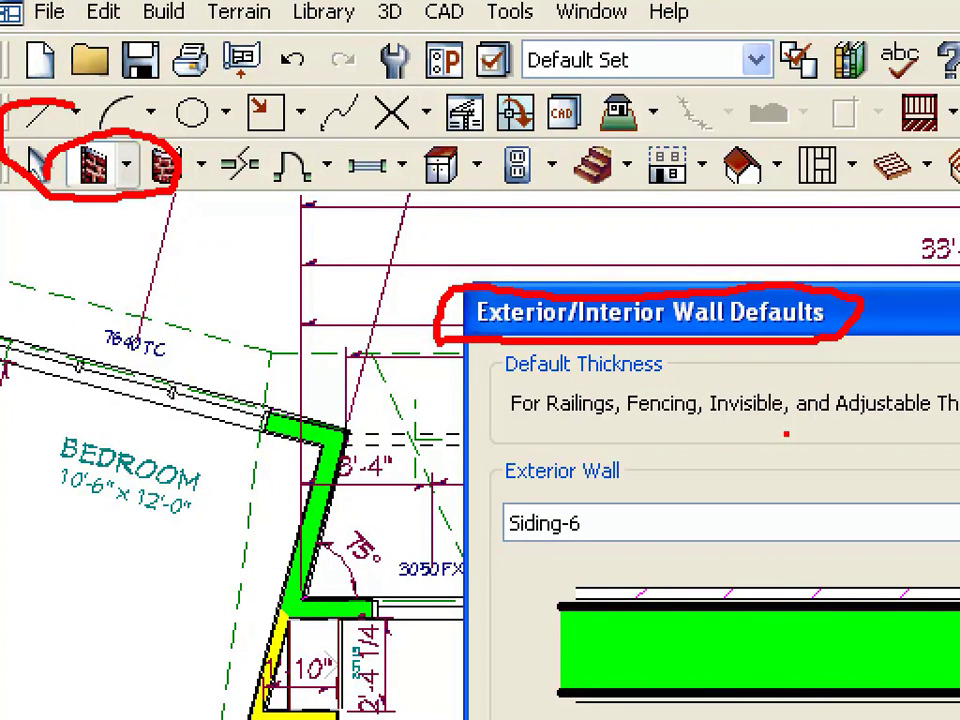
pyautogui.moveTo(862, 197)
pyautogui.mouseDown()
pyautogui.moveTo(797, 276)
pyautogui.moveTo(850, 268)
pyautogui.mouseUp()
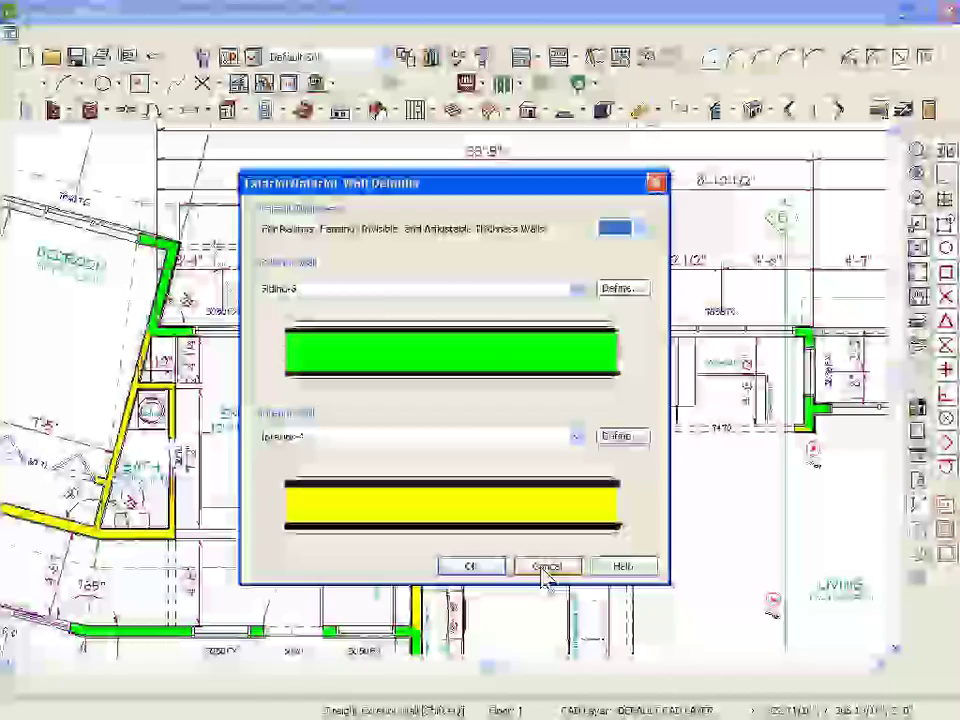
pyautogui.click(546, 566)
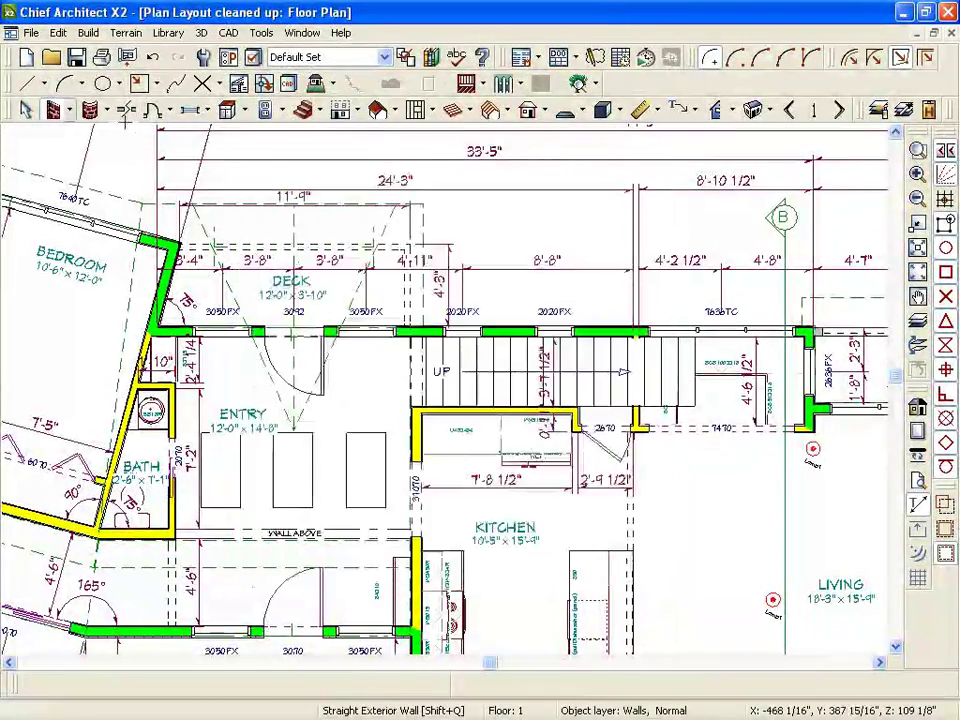
pyautogui.doubleClick(228, 110)
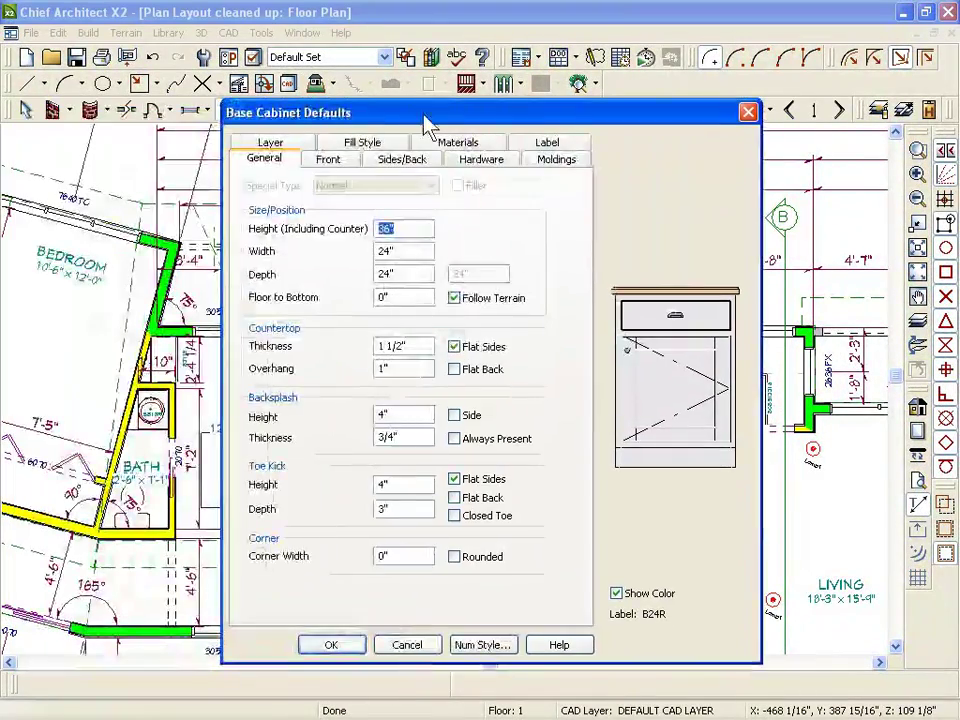
pyautogui.moveTo(425, 125); pyautogui.dragTo(407, 157)
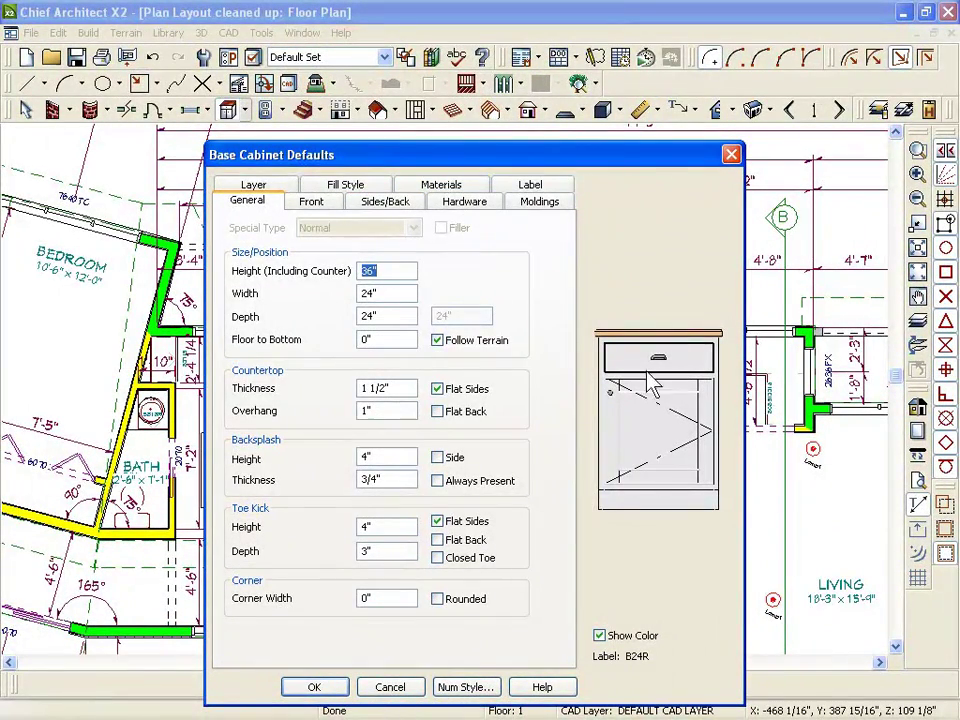
pyautogui.click(389, 687)
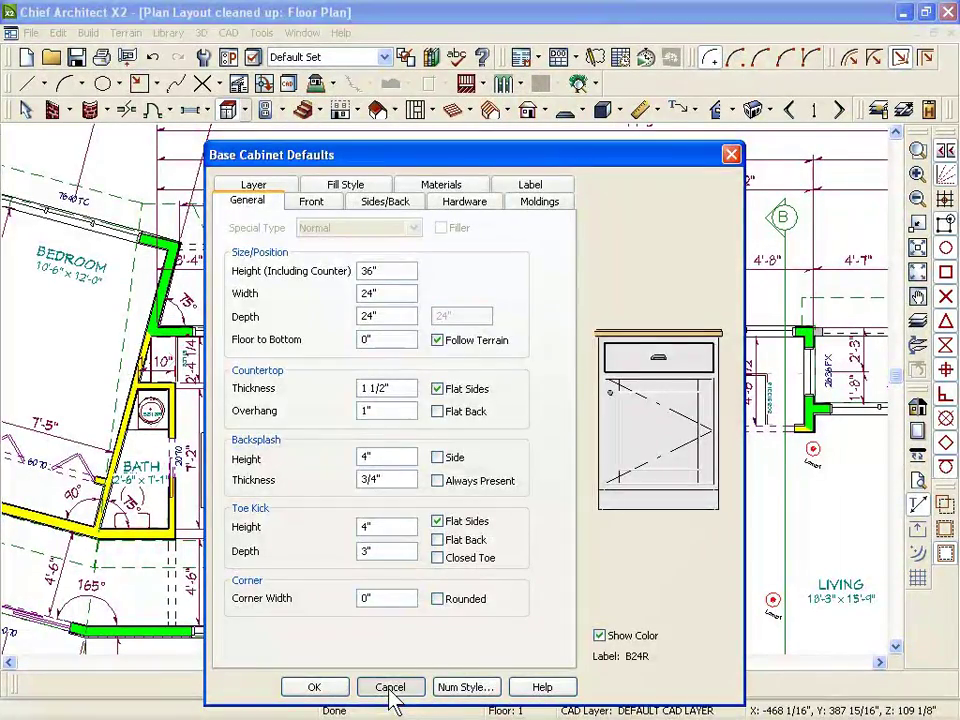
pyautogui.click(389, 687)
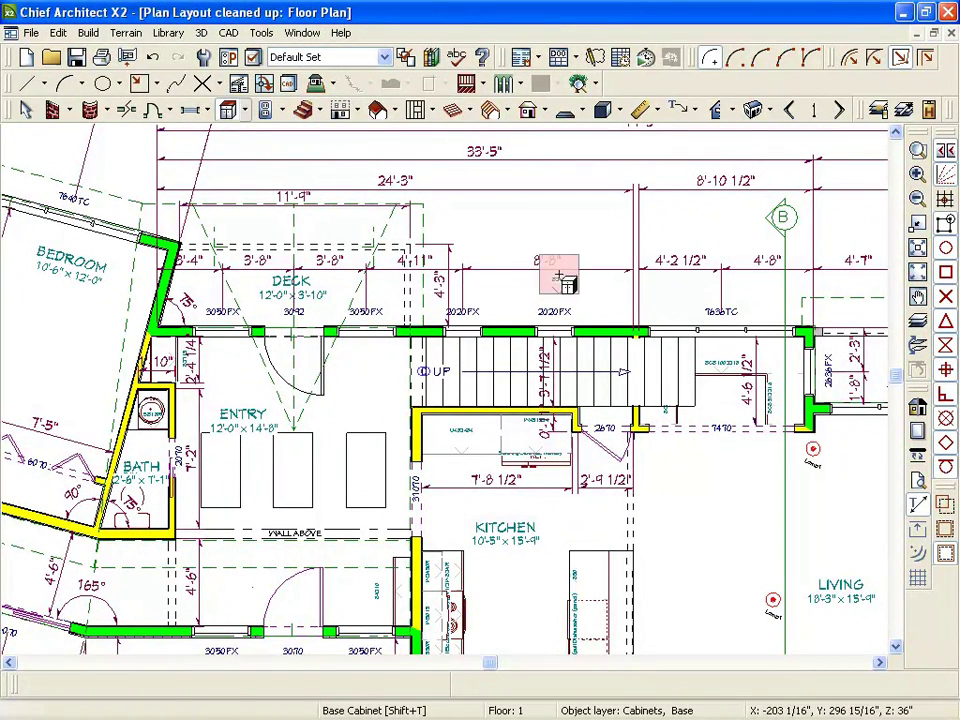
pyautogui.hotkey('shift', 'q')
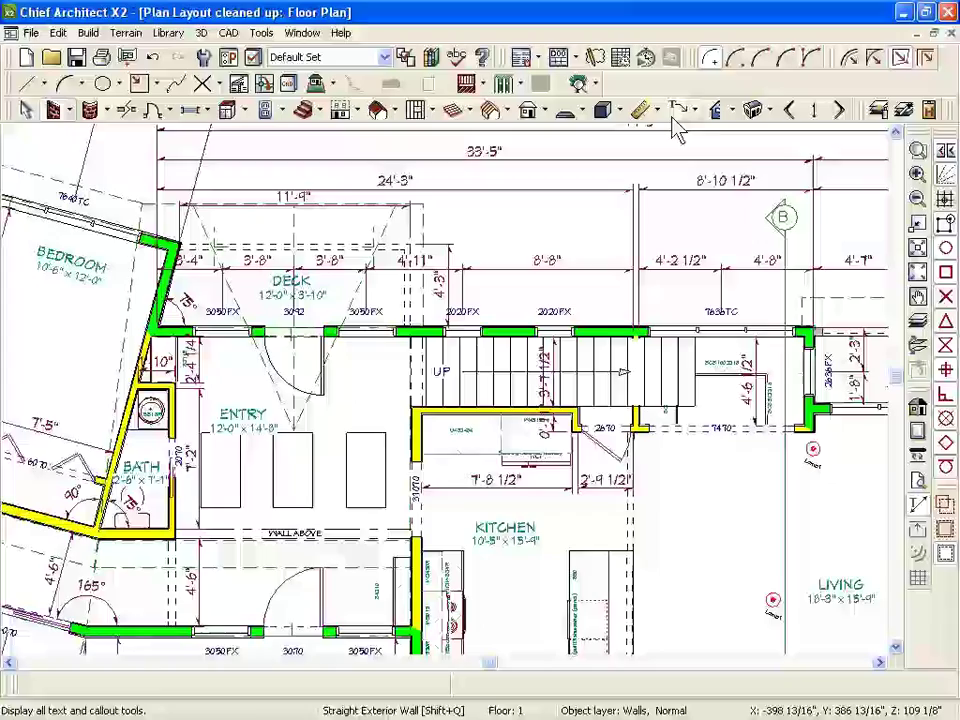
# Review Dimension Defaults (6" number height, 18" line separation) unchanged, then choose Leader Line text
pyautogui.doubleClick(640, 108)
pyautogui.moveTo(228, 125); pyautogui.dragTo(546, 160)
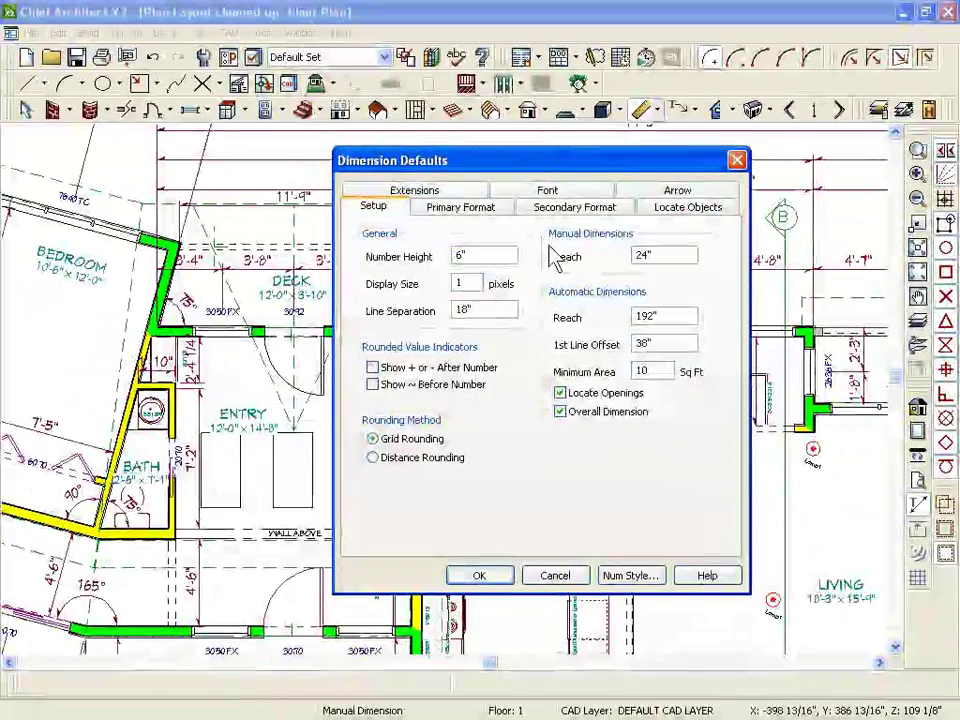
pyautogui.click(555, 572)
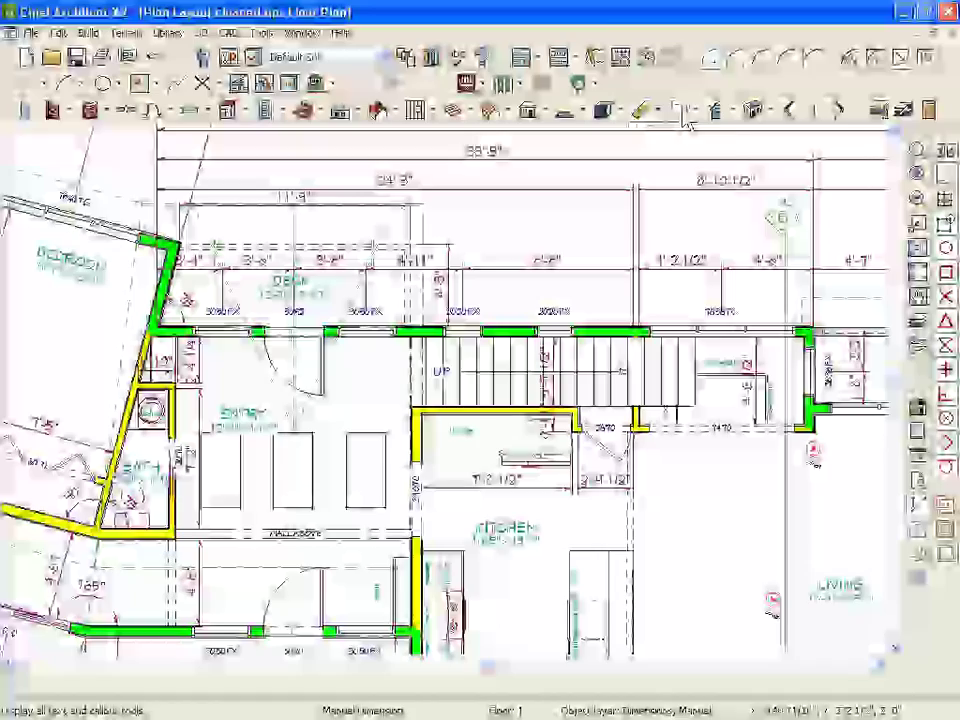
pyautogui.click(678, 108)
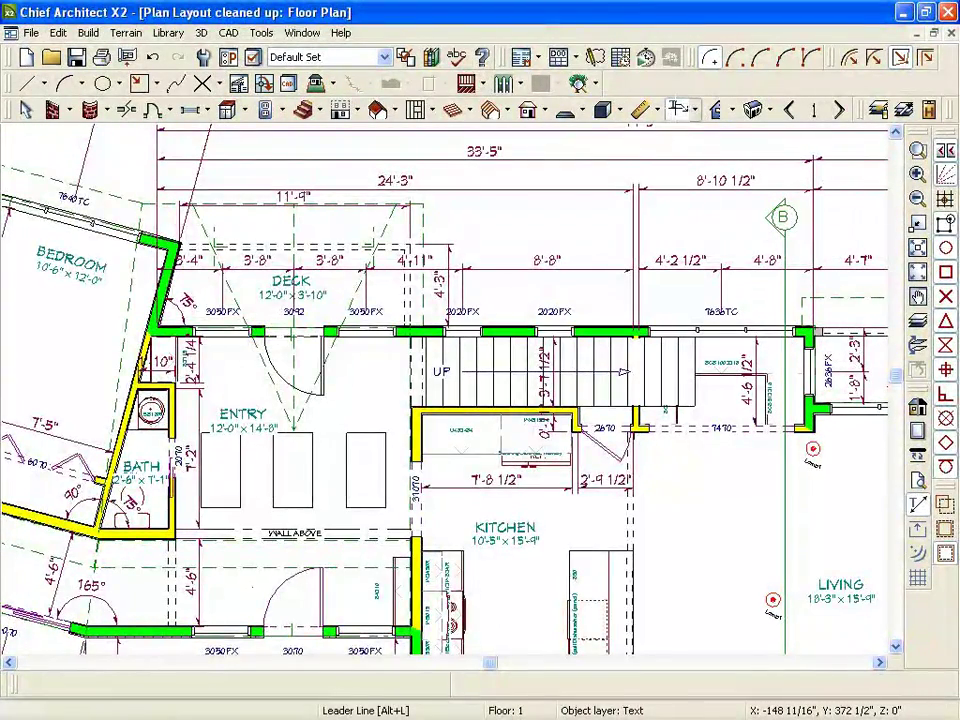
pyautogui.doubleClick(680, 108)
pyautogui.moveTo(367, 160); pyautogui.dragTo(491, 118)
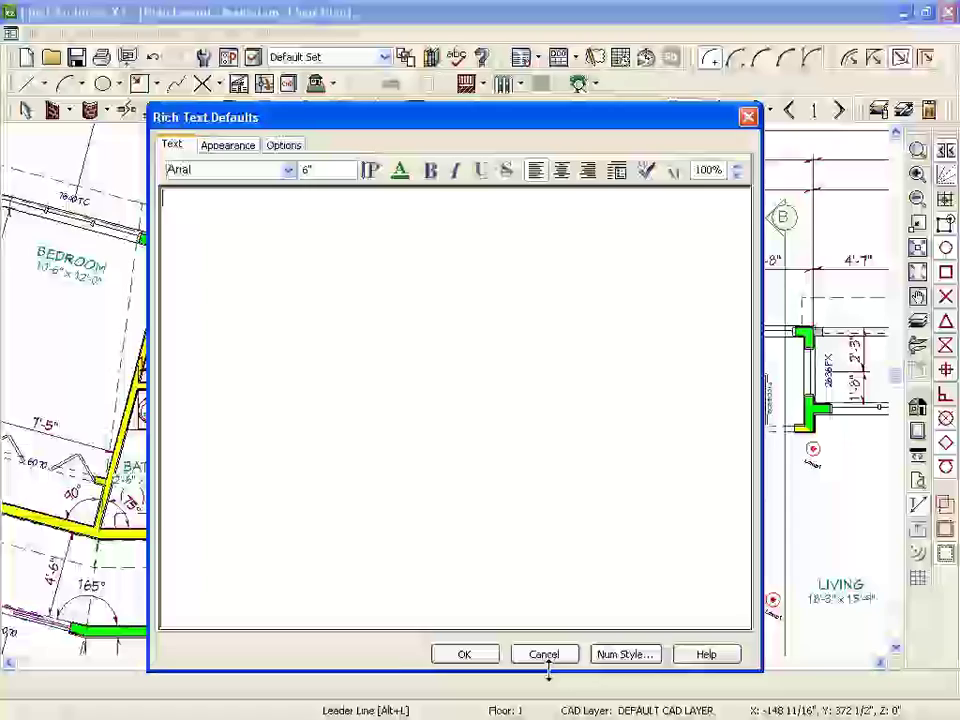
pyautogui.click(547, 659)
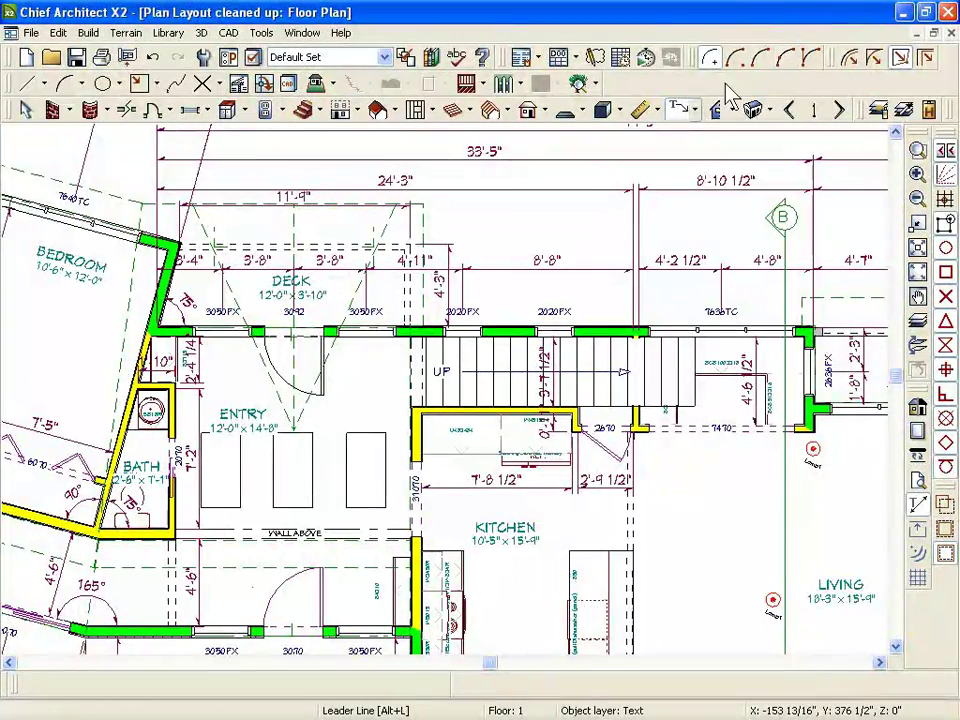
pyautogui.click(684, 112)
pyautogui.click(657, 304)
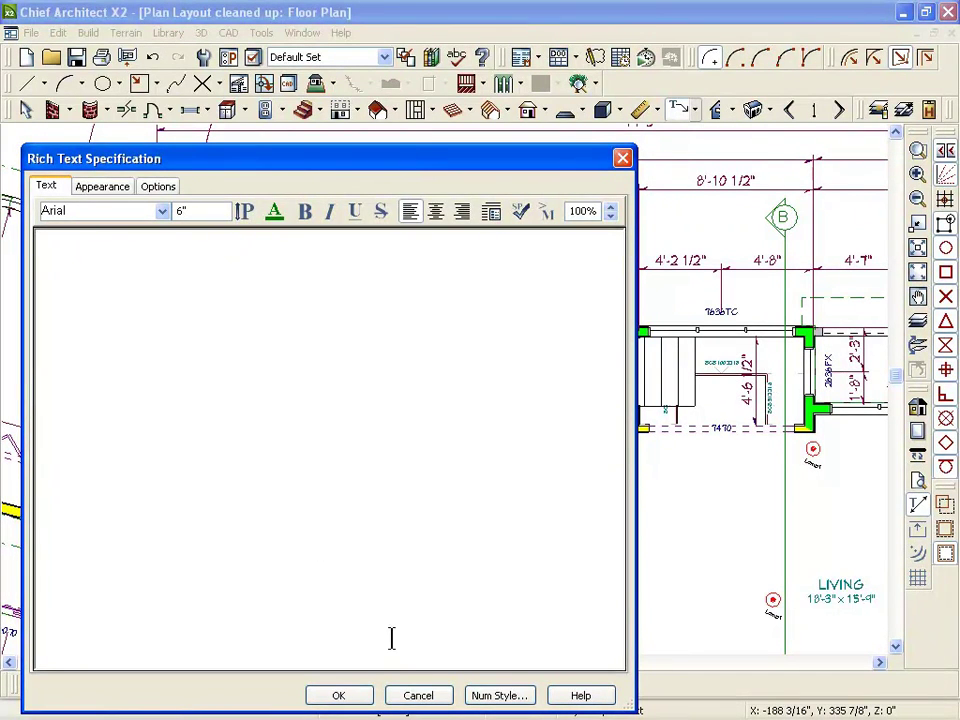
pyautogui.click(418, 697)
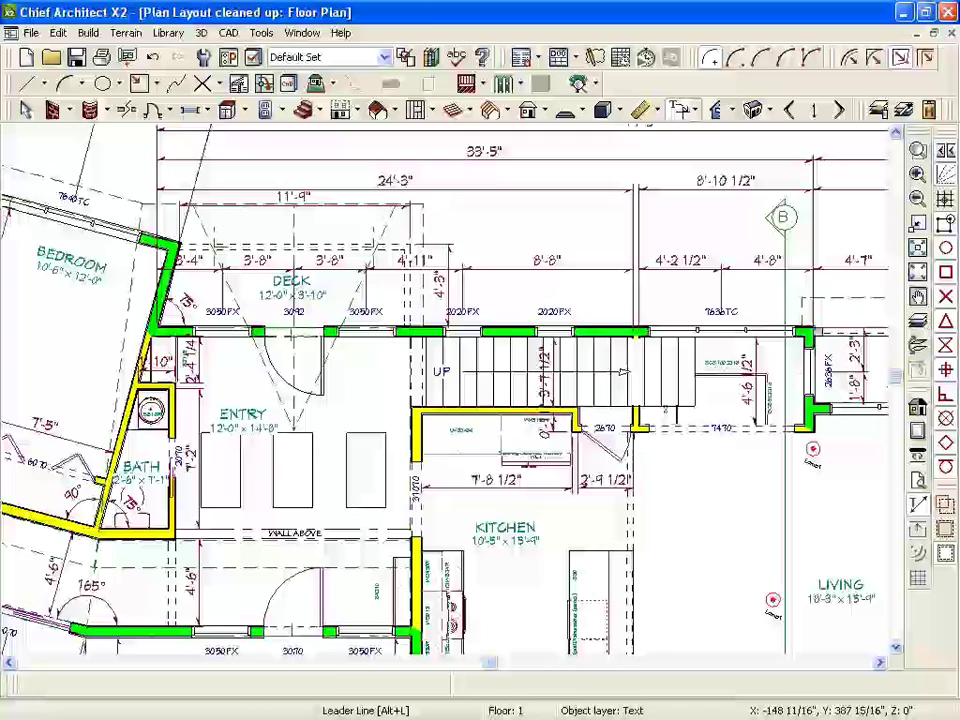
pyautogui.doubleClick(680, 109)
pyautogui.moveTo(522, 158); pyautogui.dragTo(645, 150)
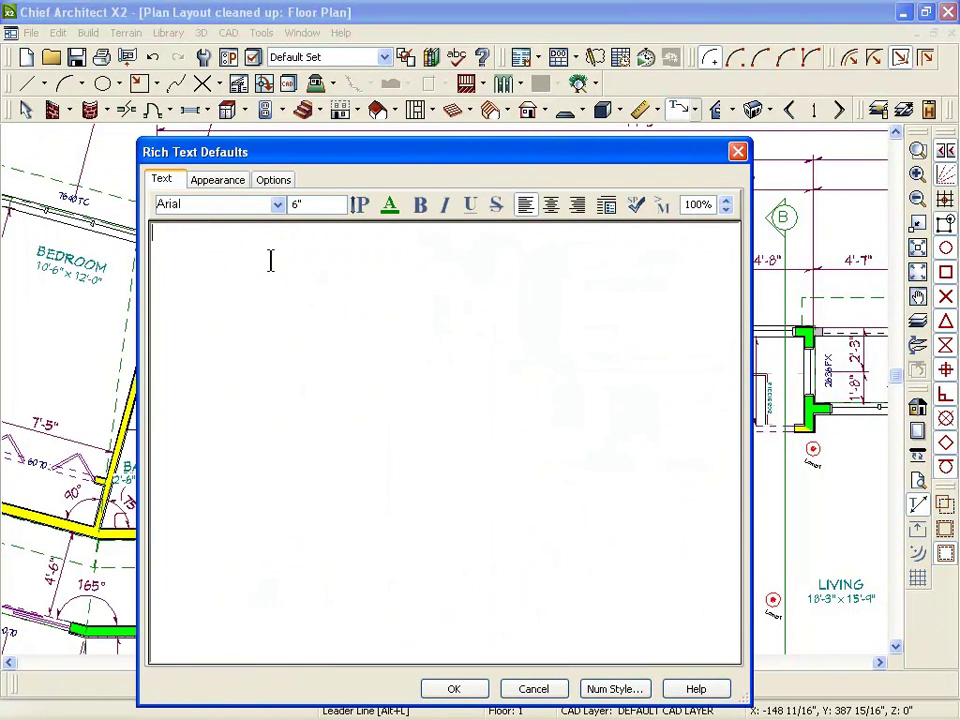
pyautogui.write('dsdfsa')
pyautogui.moveTo(180, 233); pyautogui.dragTo(222, 230)
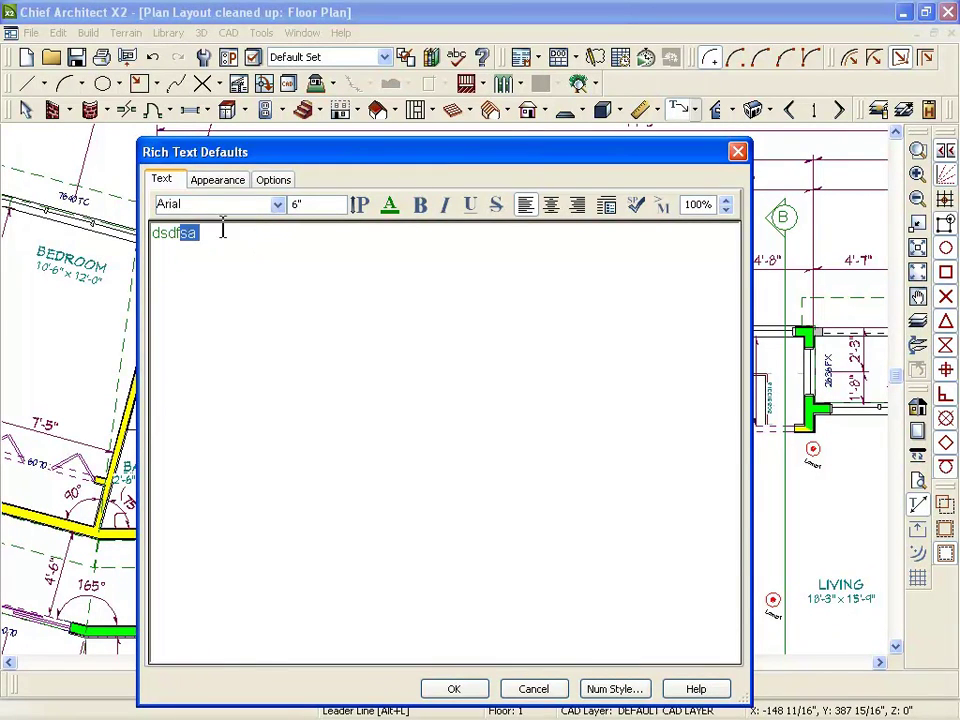
pyautogui.hotkey('ctrl', 'a')
pyautogui.click(536, 689)
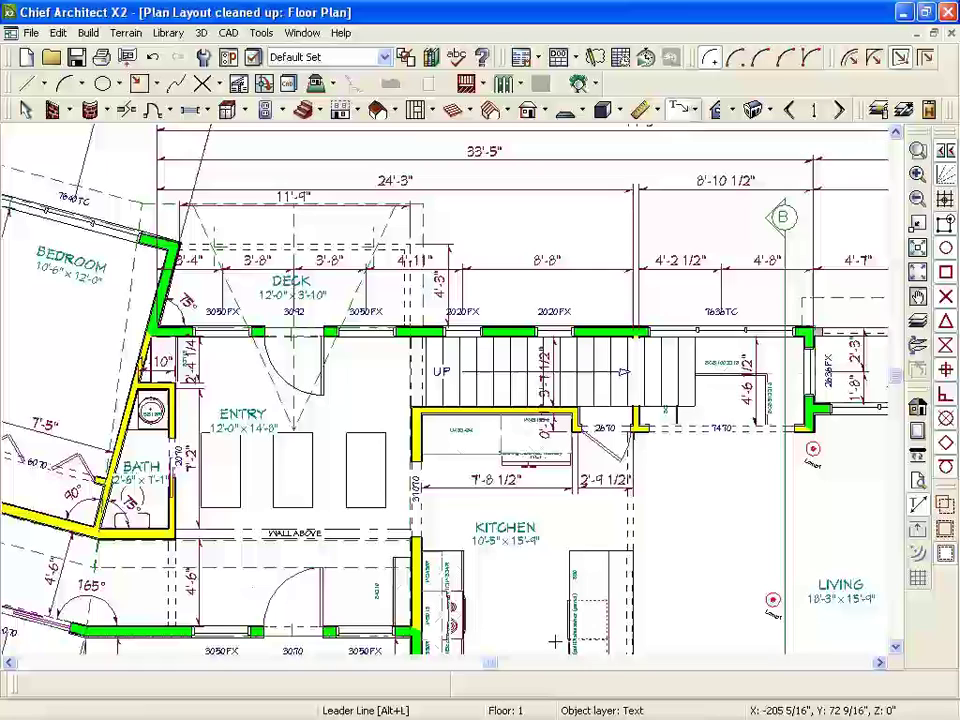